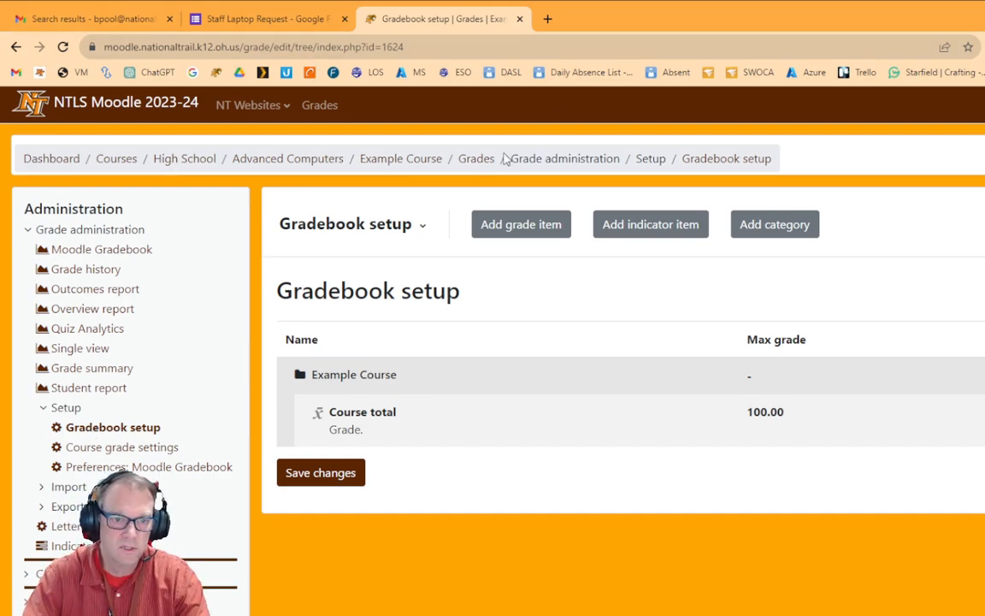
Add a new grade category named Quarter 1 to the Example Course gradebook and save it
{"action": "left_click", "coordinate": [355, 228]}
{"action": "left_click", "coordinate": [357, 229]}
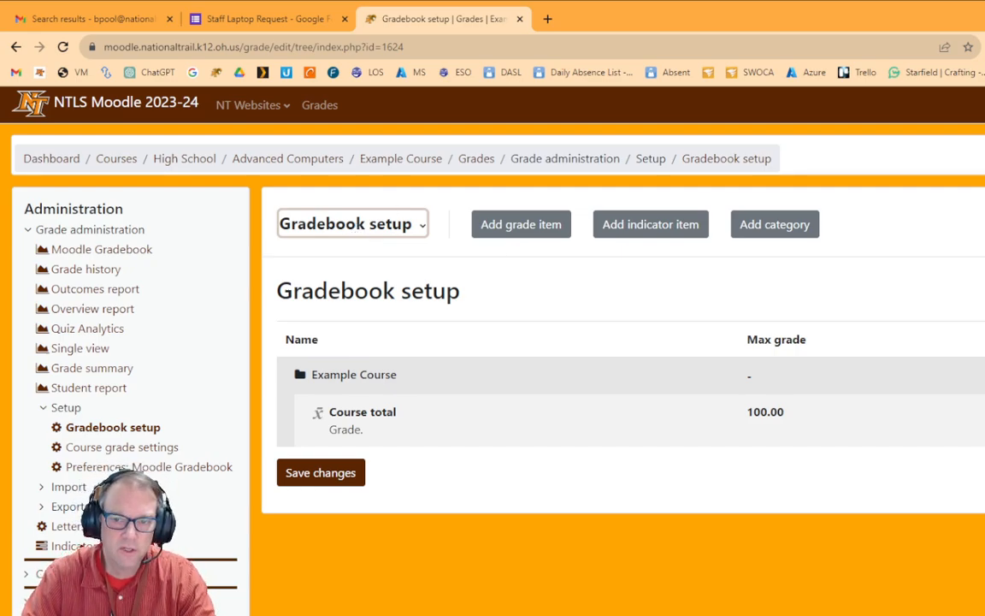
{"action": "left_click", "coordinate": [772, 224]}
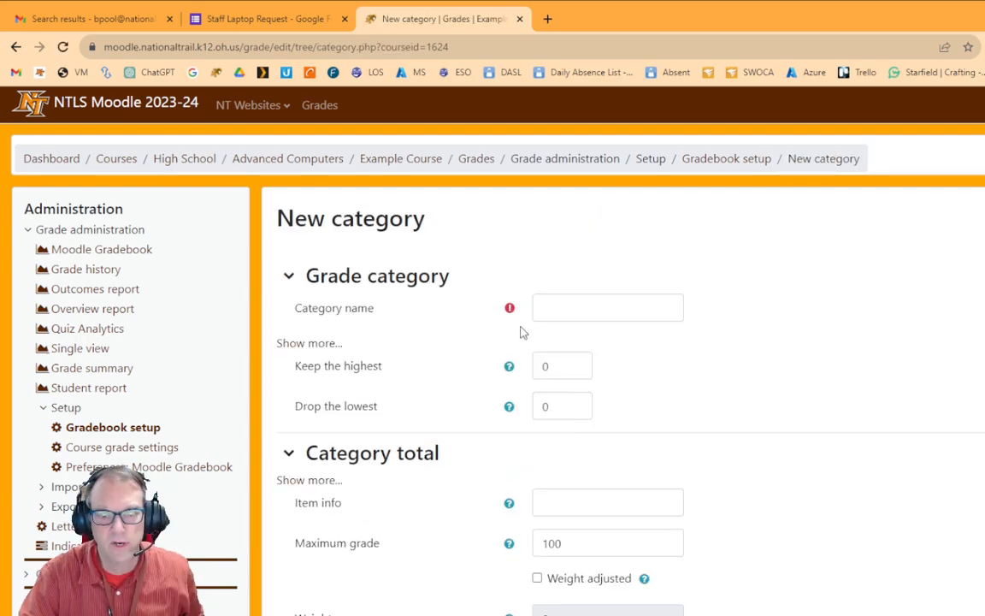
{"action": "left_click", "coordinate": [582, 307]}
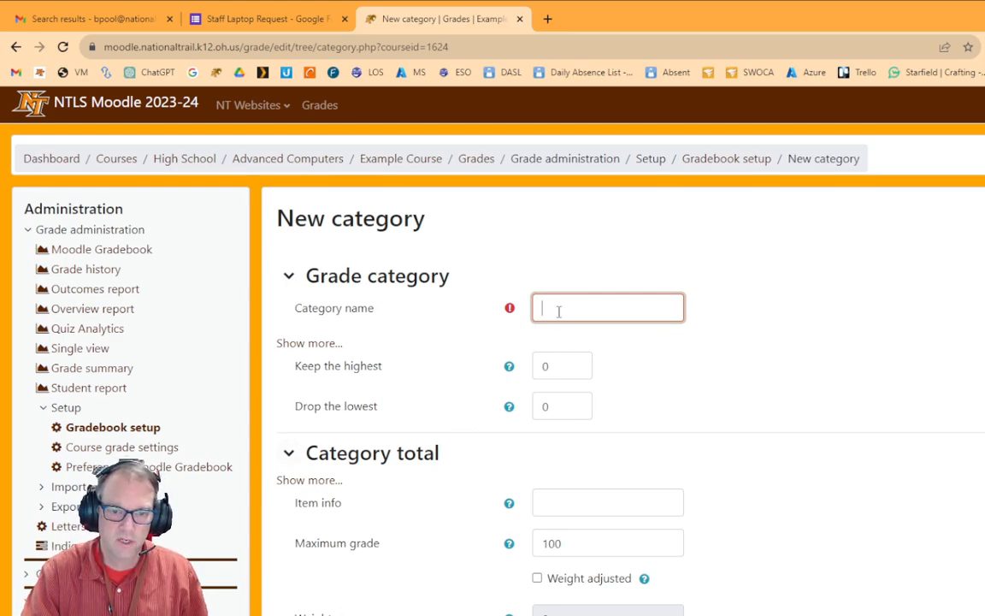
{"action": "type", "text": "Qui"}
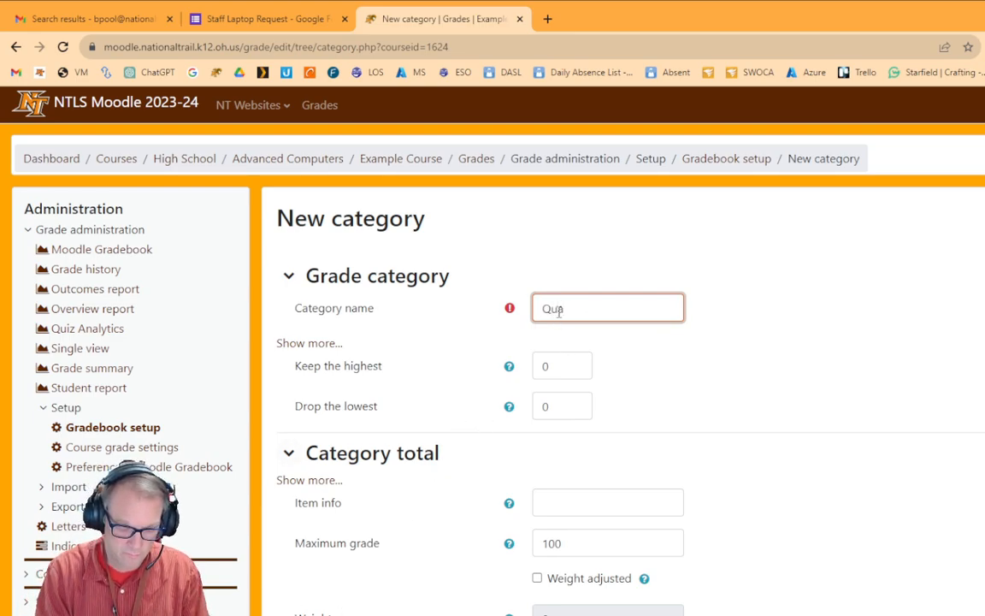
{"action": "type", "text": "rter 1"}
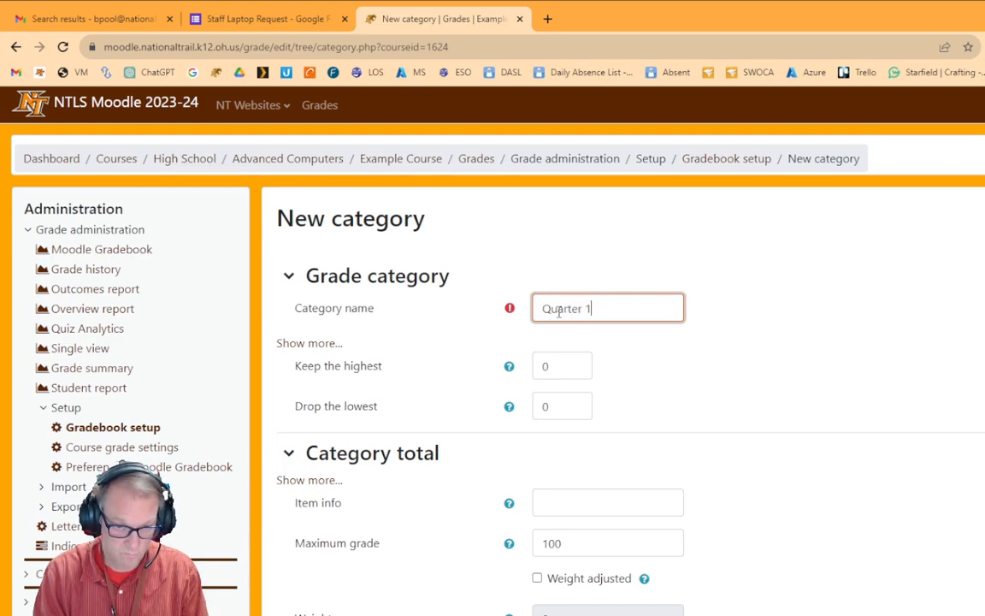
{"action": "key", "text": "Return"}
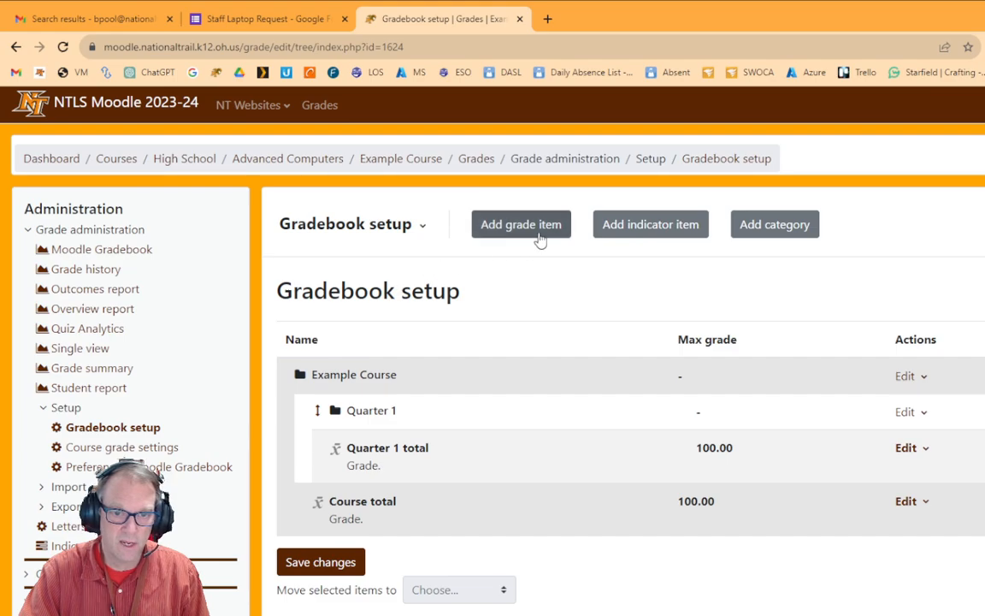
Create a second grade category named Quarter 2 in the course gradebook
{"action": "left_click", "coordinate": [794, 227]}
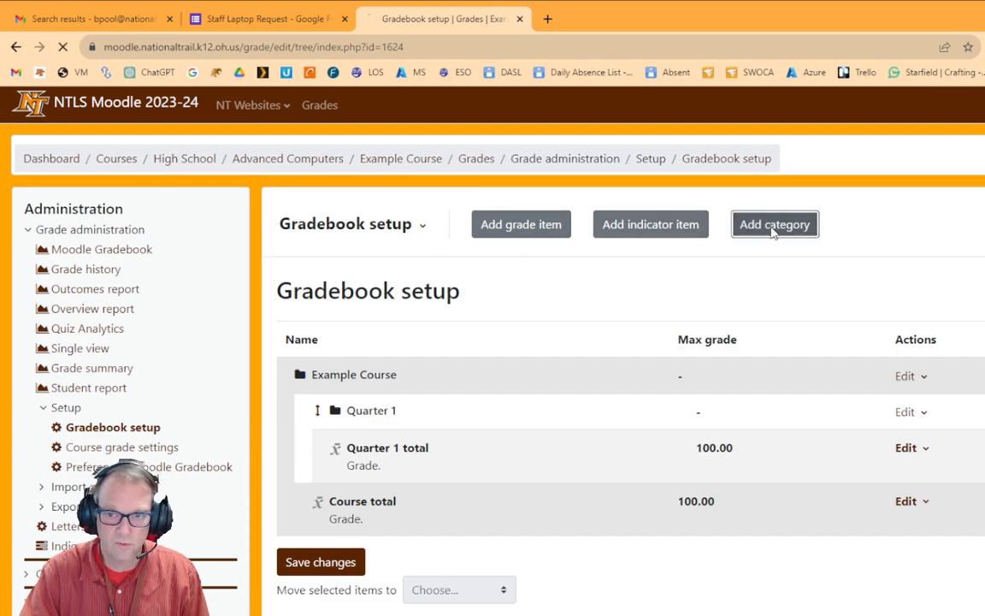
{"action": "left_click", "coordinate": [567, 306]}
{"action": "type", "text": "Q"}
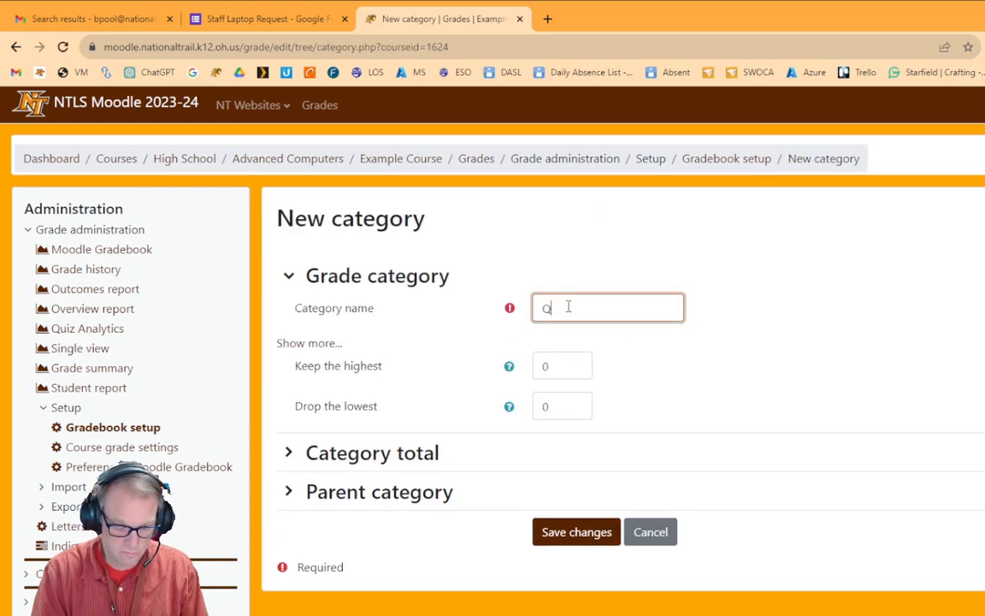
{"action": "type", "text": "uarter 2"}
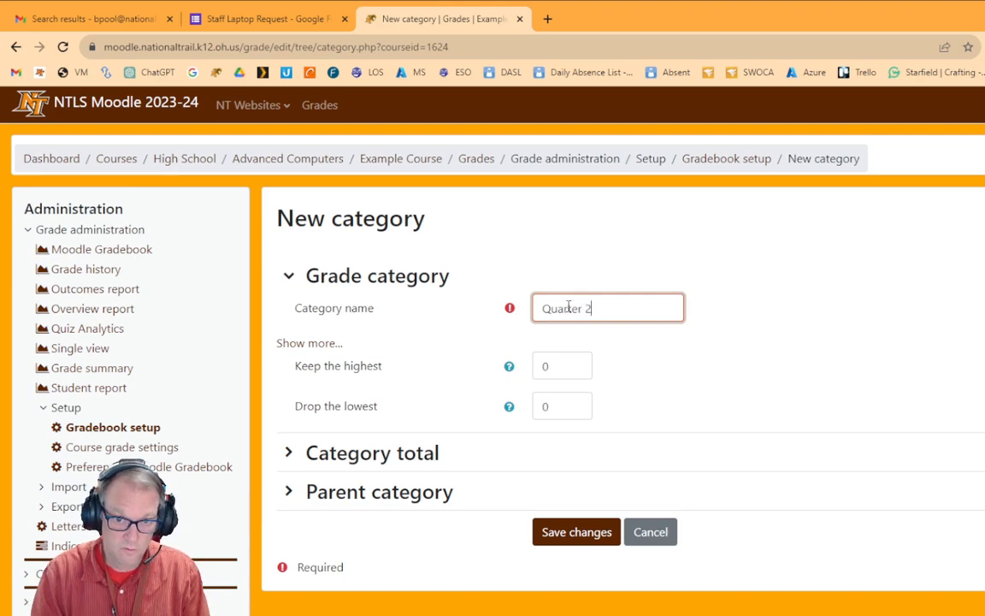
{"action": "key", "text": "Return"}
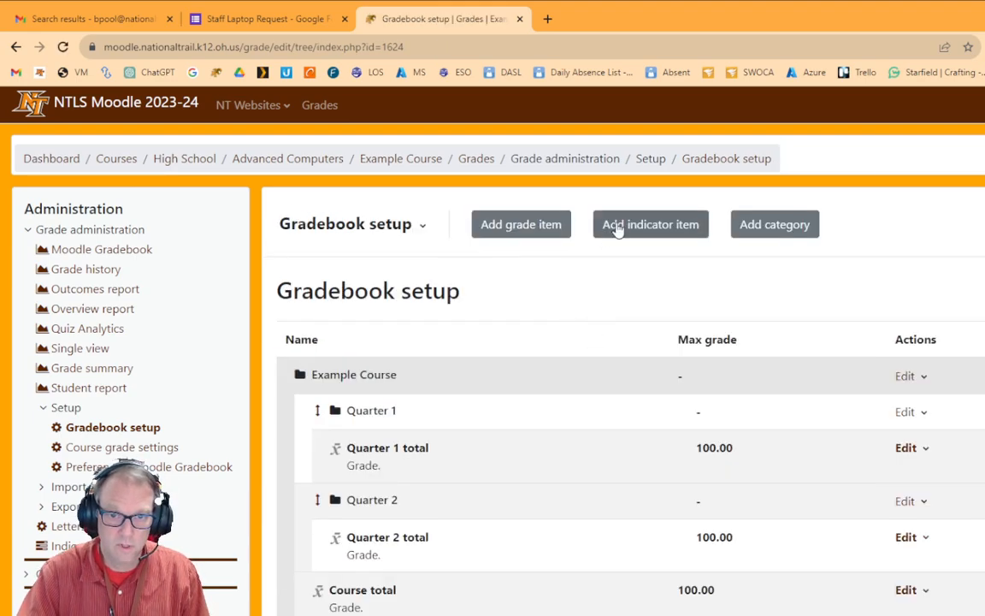
Create a third grade category named Quarter 3 in the course gradebook
{"action": "left_click", "coordinate": [774, 237]}
{"action": "left_click", "coordinate": [607, 306]}
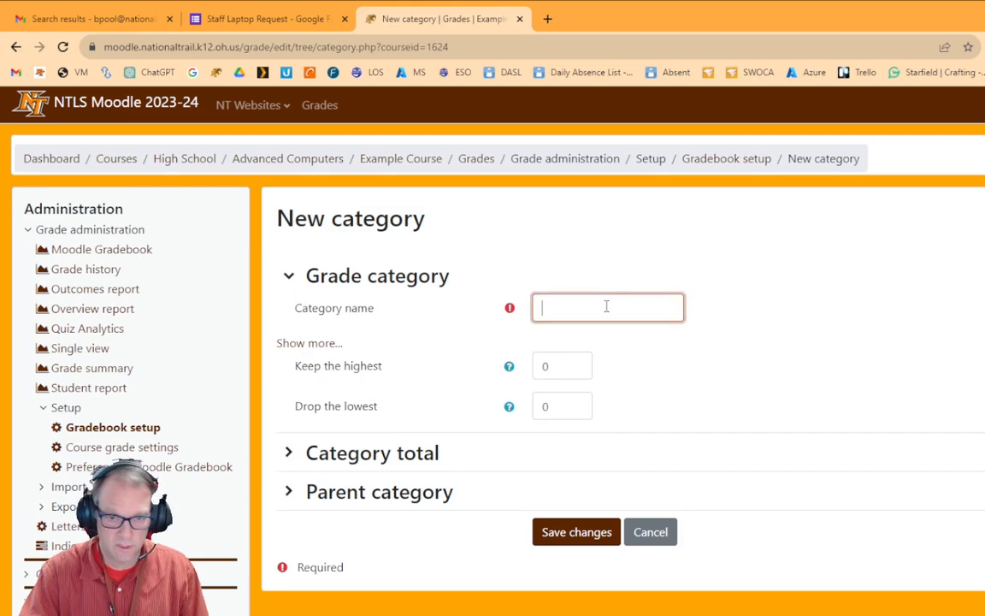
{"action": "type", "text": "Quarter"}
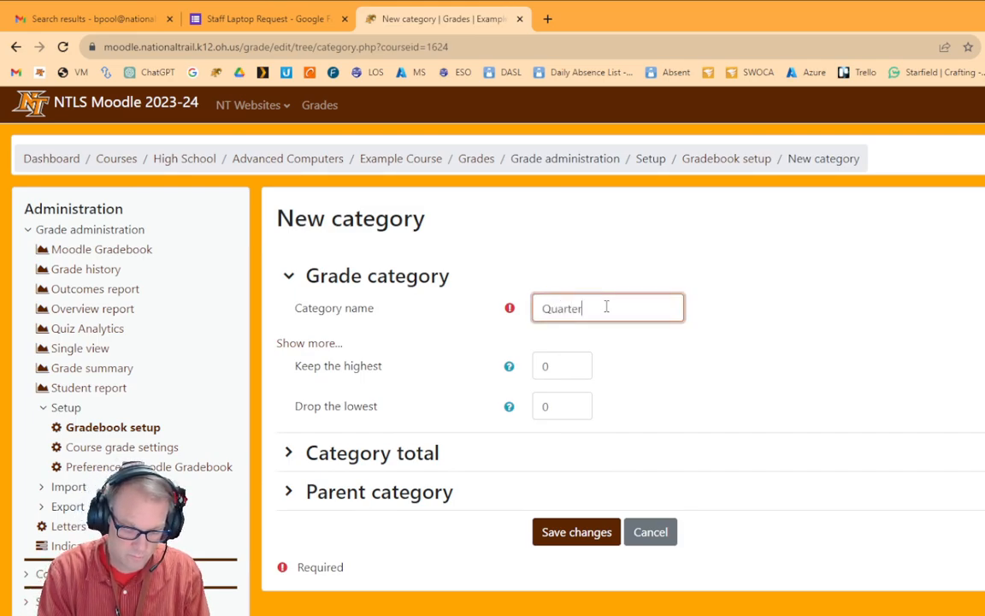
{"action": "type", "text": " 4"}
{"action": "key", "text": "Return"}
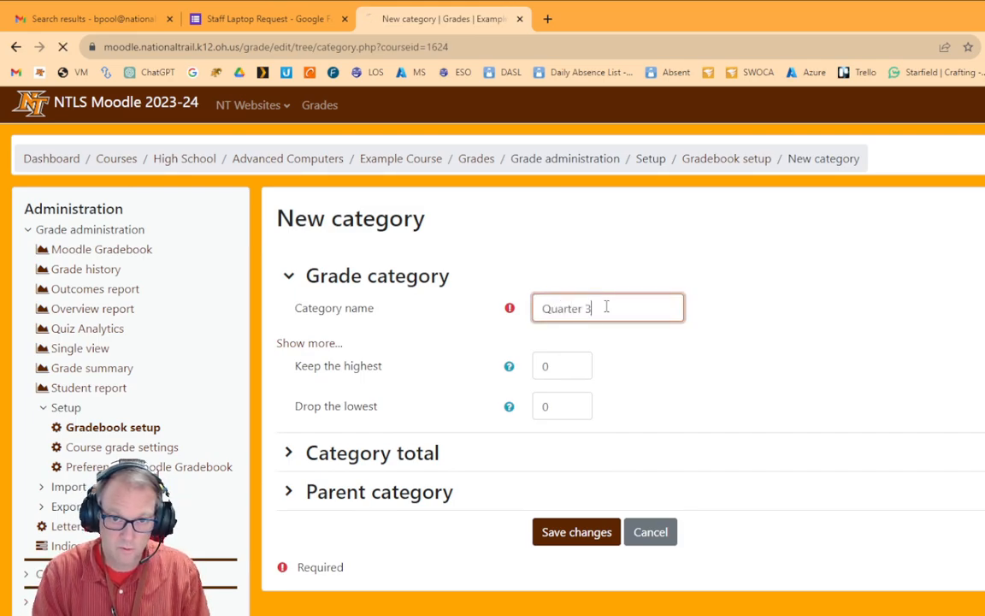
Create a fourth grade category named Quarter 4 in the course gradebook
{"action": "left_click", "coordinate": [774, 225]}
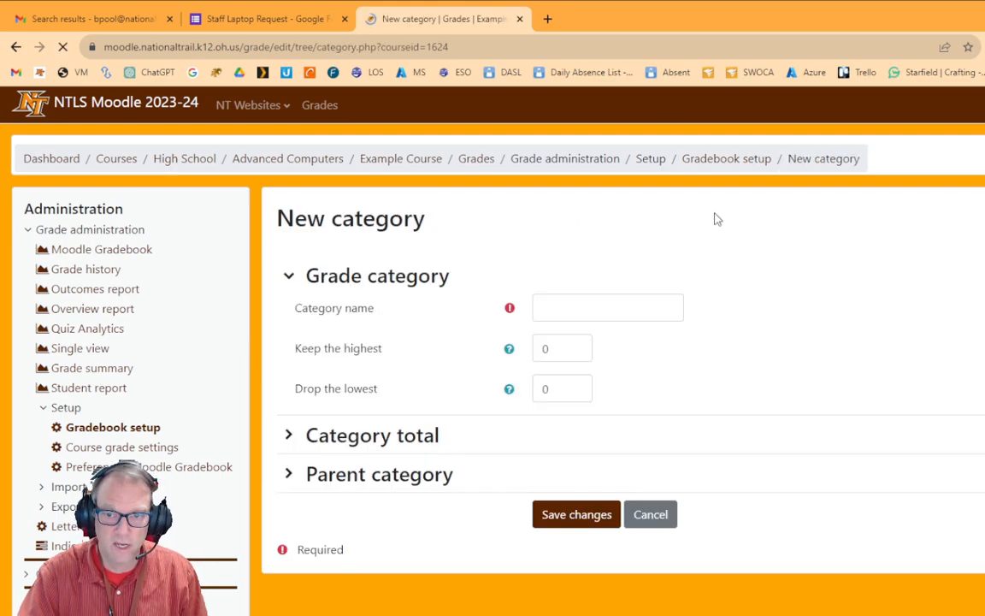
{"action": "left_click", "coordinate": [583, 306]}
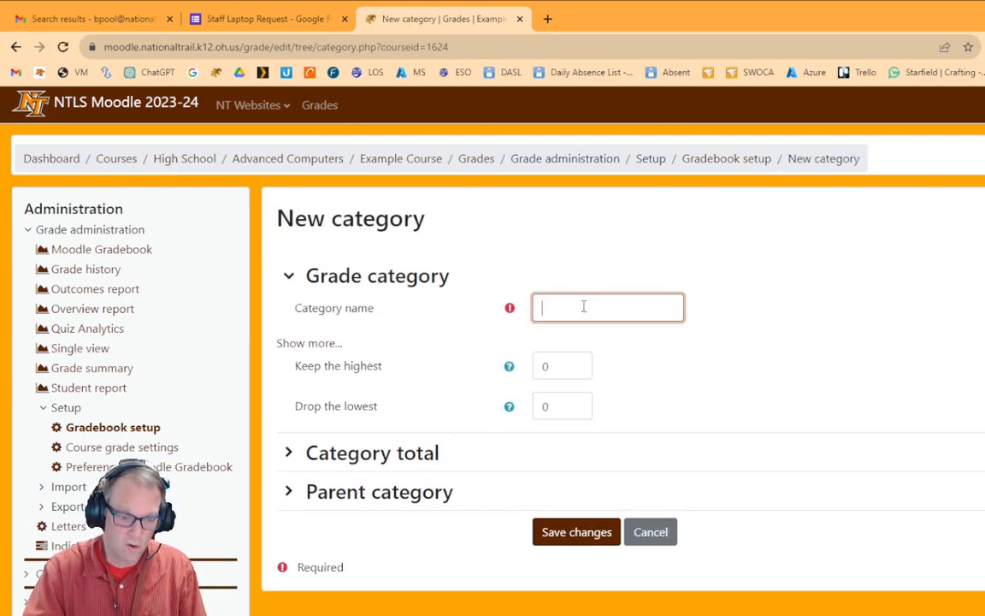
{"action": "type", "text": "Quarter 4"}
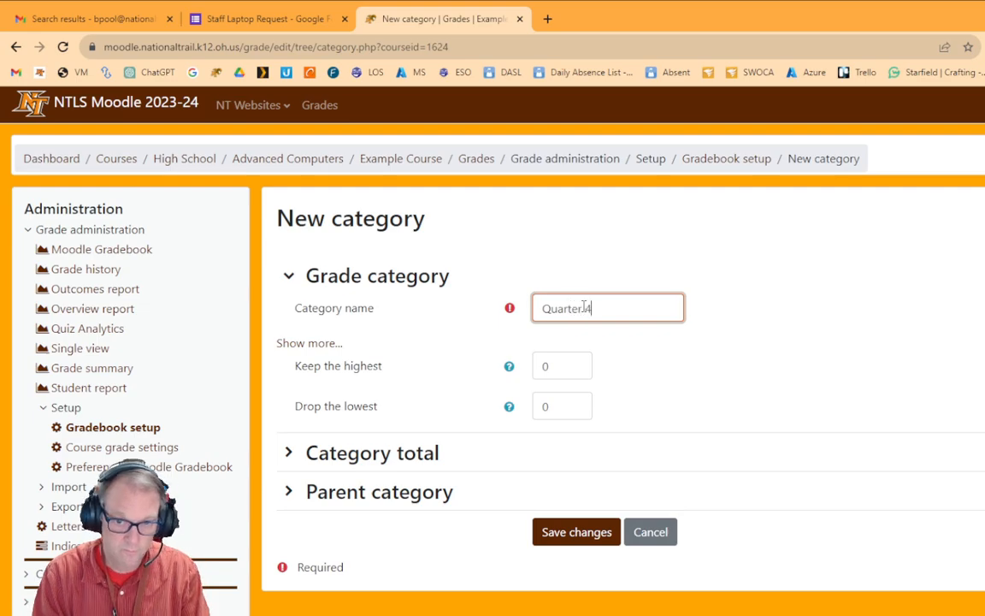
{"action": "key", "text": "Return"}
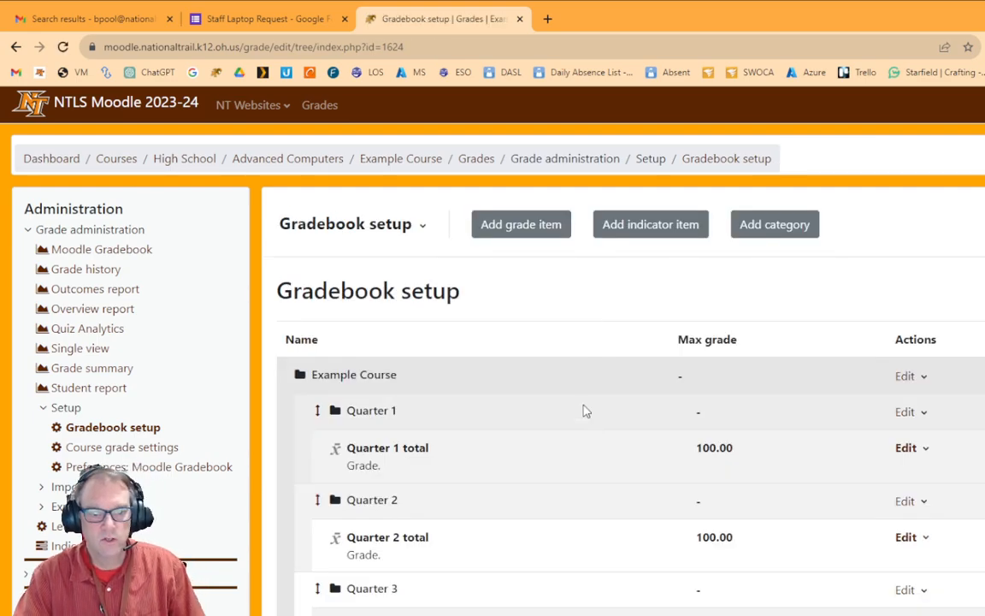
Add a grade category named Hidden and Zeroed with its category total's maximum grade set to 0
{"action": "scroll", "coordinate": [582, 411], "scroll_direction": "down", "scroll_amount": 3}
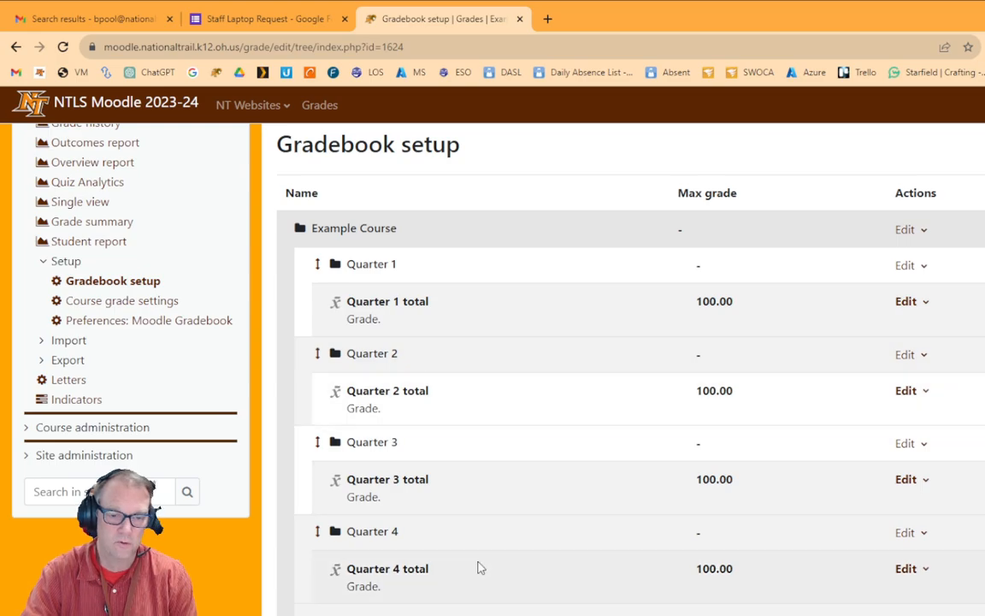
{"action": "scroll", "coordinate": [479, 568], "scroll_direction": "up", "scroll_amount": 2}
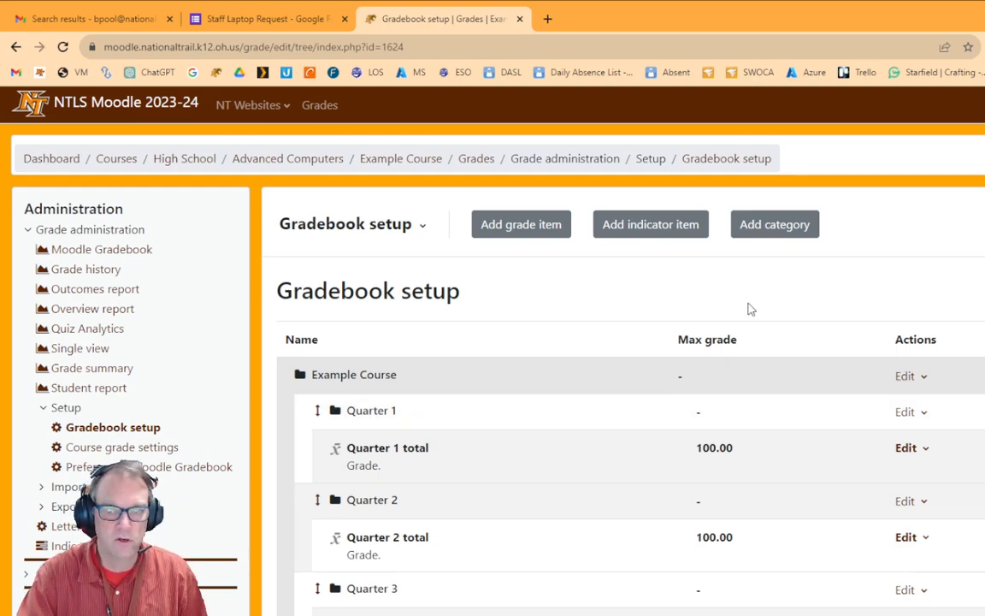
{"action": "left_click", "coordinate": [772, 228]}
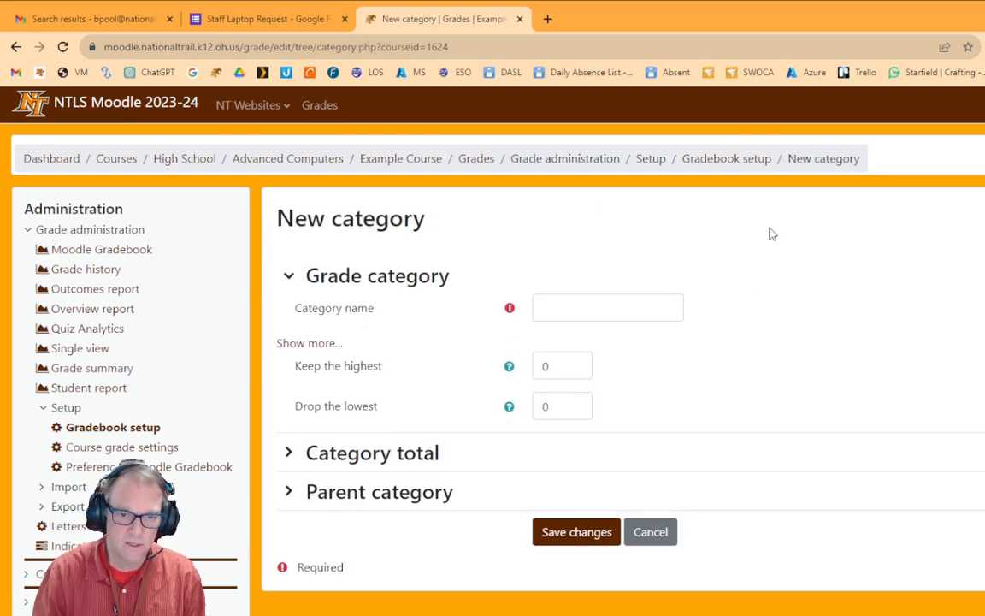
{"action": "left_click", "coordinate": [589, 305]}
{"action": "type", "text": "Hidden and"}
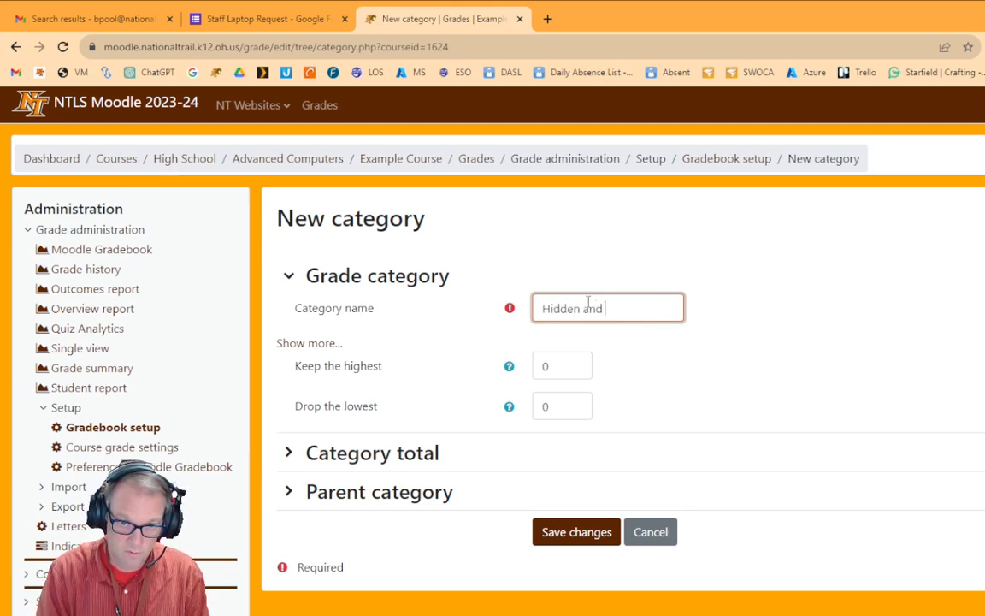
{"action": "type", "text": " Zeroed"}
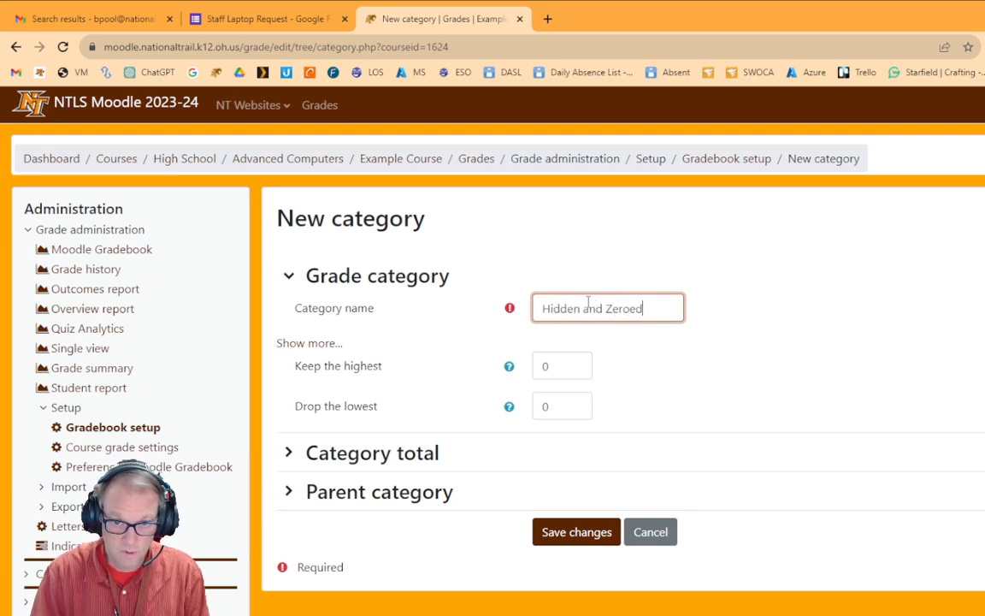
{"action": "left_click", "coordinate": [373, 453]}
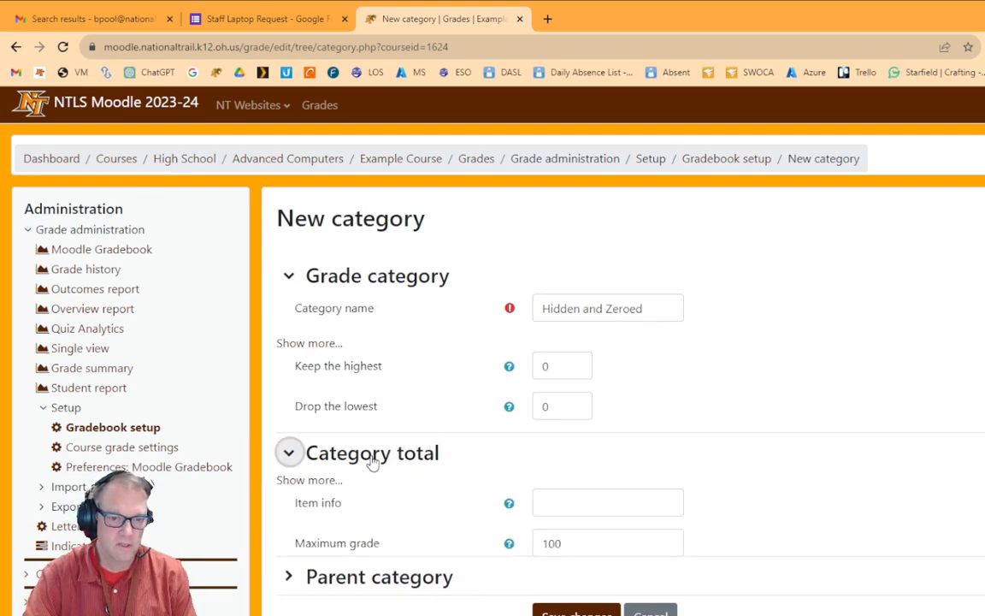
{"action": "double_click", "coordinate": [552, 543]}
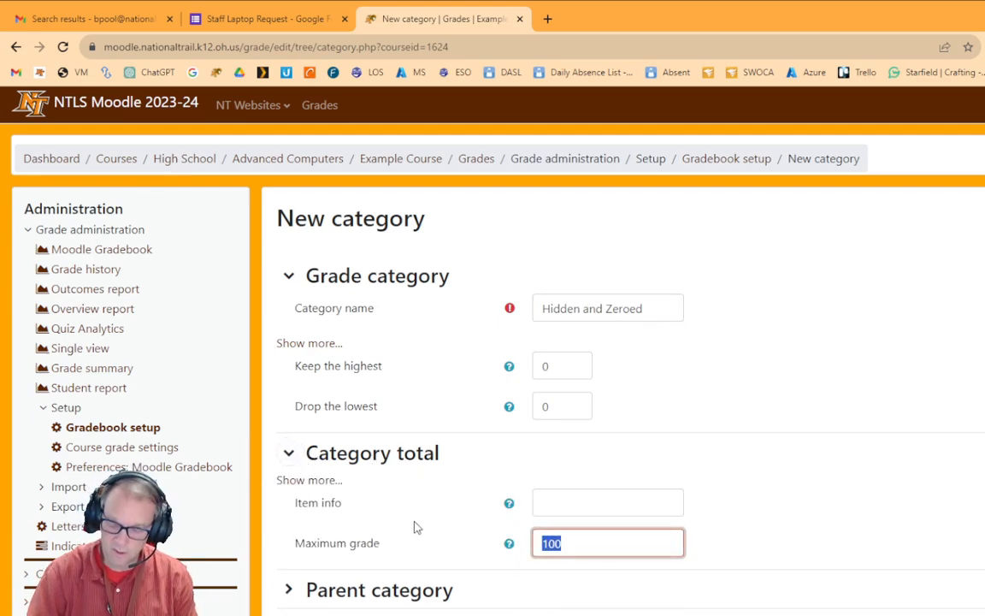
{"action": "type", "text": "0"}
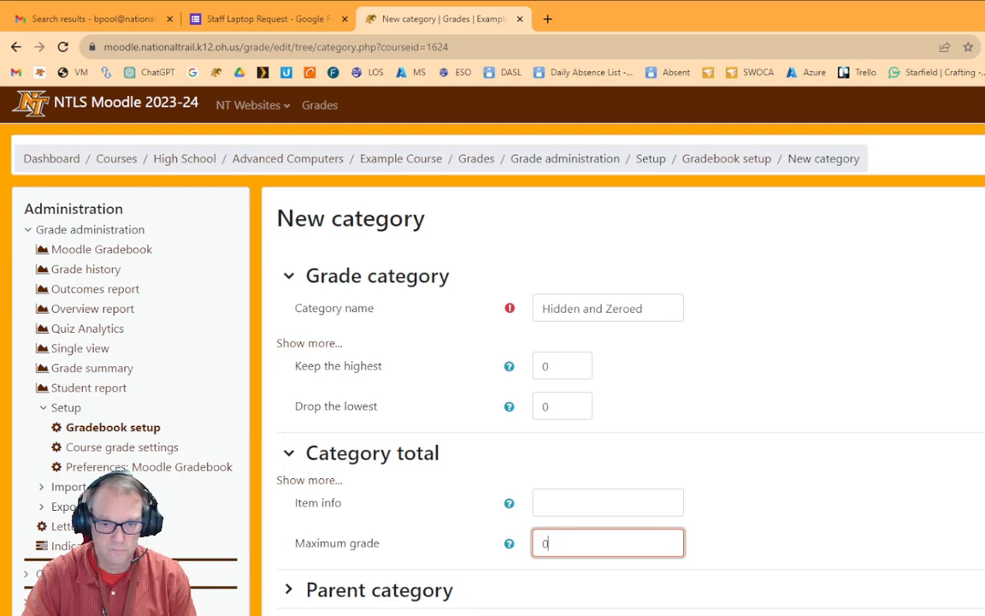
{"action": "key", "text": "Return"}
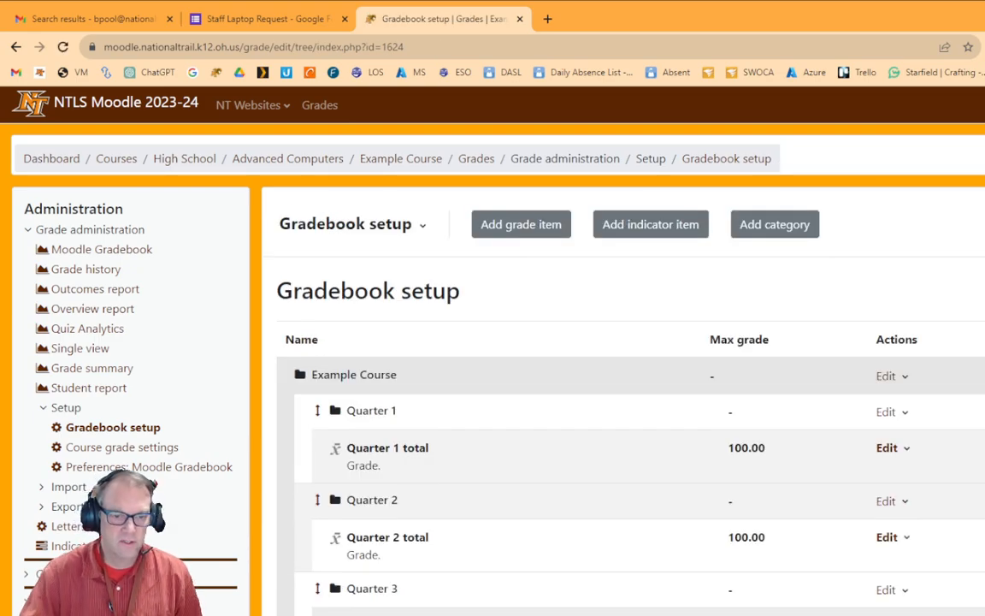
Move the Quarter 1 category inside the Hidden and Zeroed category
{"action": "scroll", "coordinate": [528, 455], "scroll_direction": "down", "scroll_amount": 3}
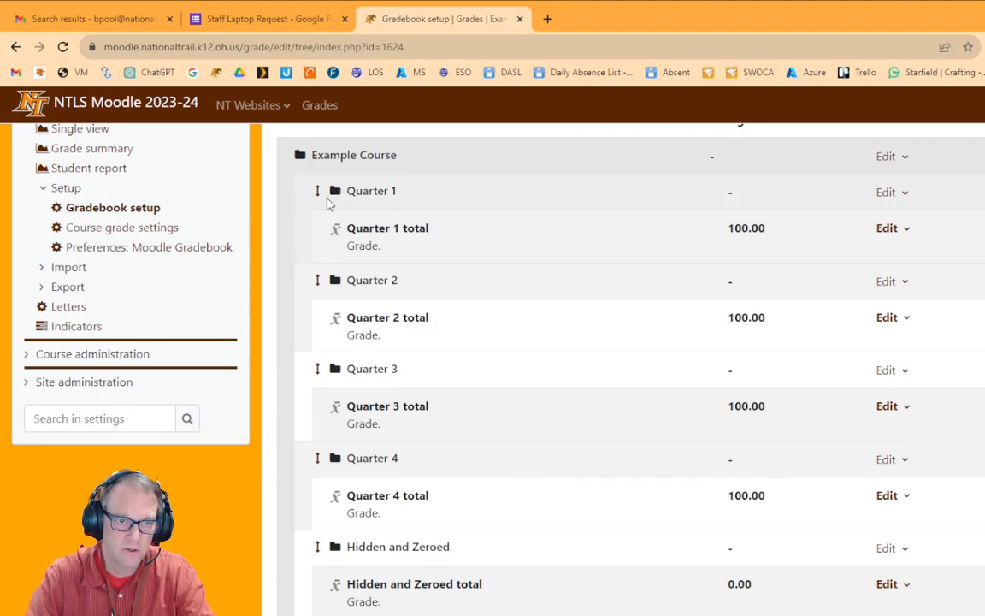
{"action": "left_click", "coordinate": [317, 196]}
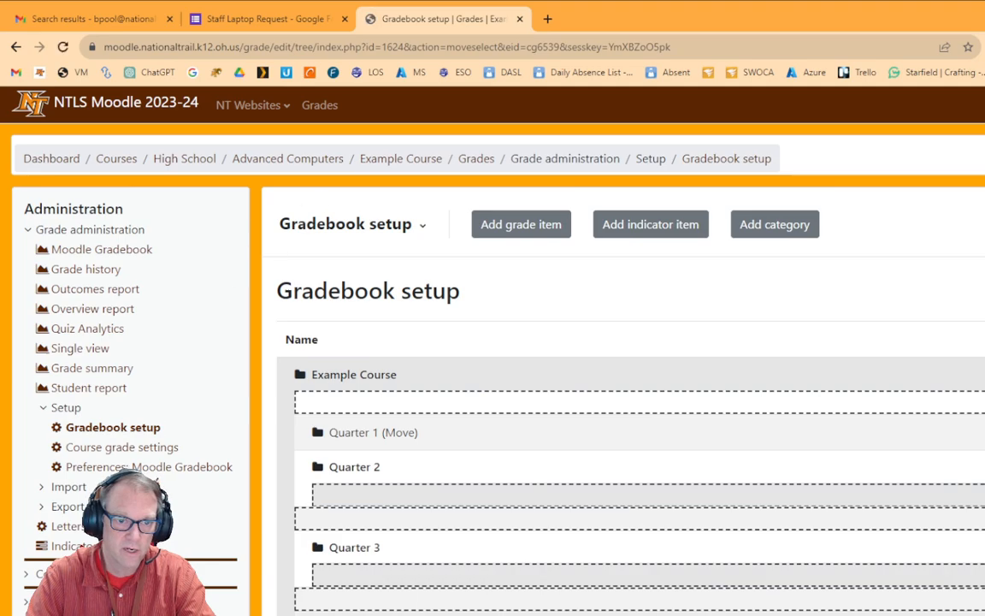
{"action": "scroll", "coordinate": [425, 536], "scroll_direction": "down", "scroll_amount": 2}
{"action": "left_click", "coordinate": [403, 594]}
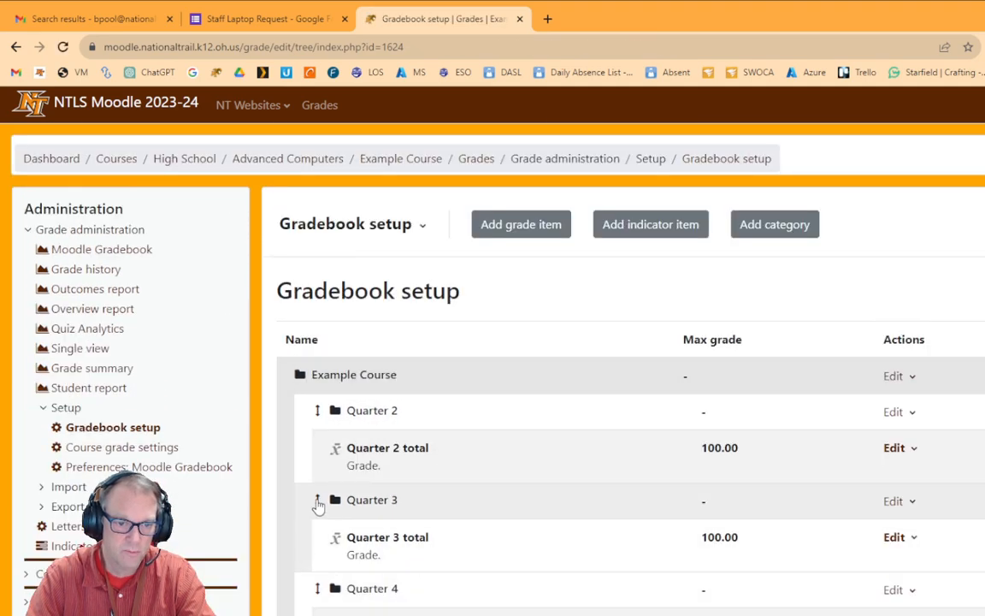
Move the Quarter 3 and Quarter 4 categories inside Hidden and Zeroed, leaving Quarter 2 at the course level
{"action": "left_click", "coordinate": [318, 502]}
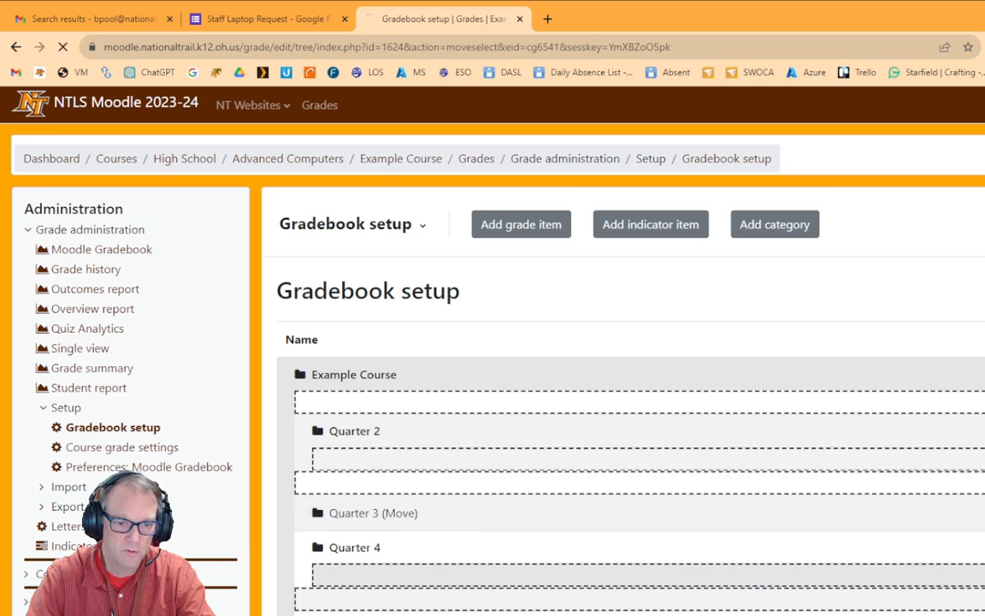
{"action": "left_click", "coordinate": [319, 503]}
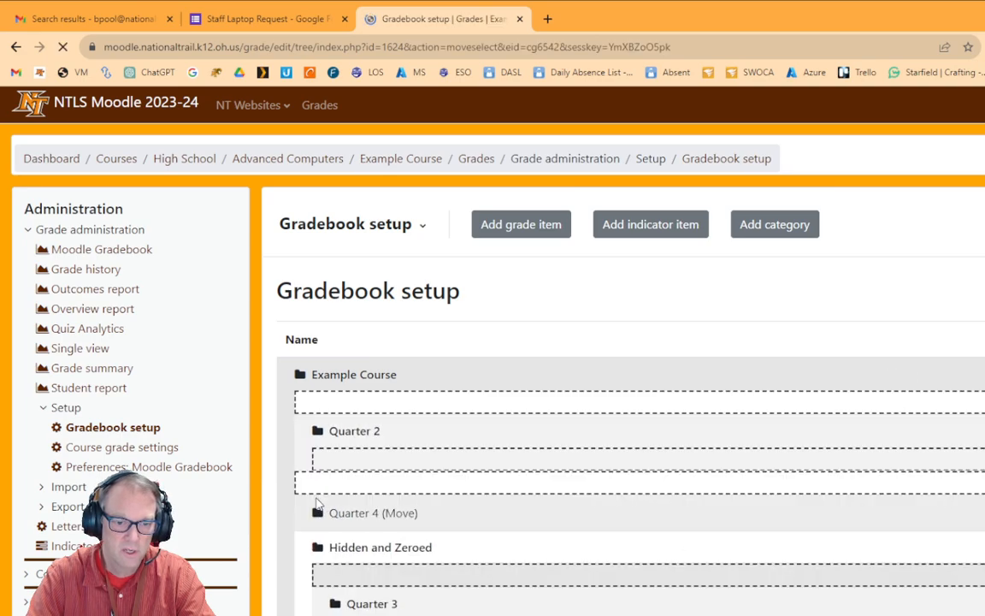
{"action": "left_click", "coordinate": [385, 576]}
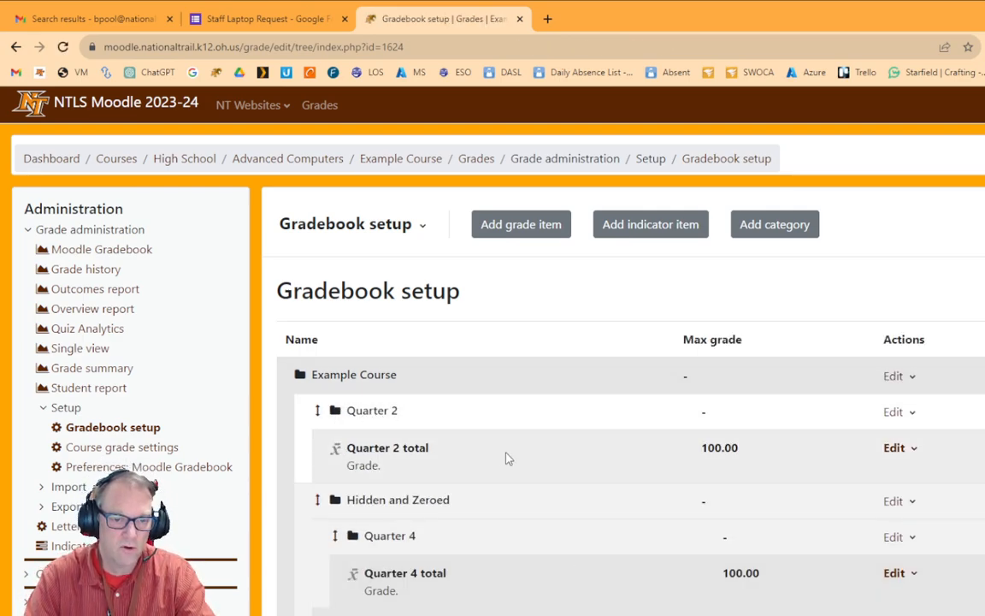
{"action": "scroll", "coordinate": [506, 459], "scroll_direction": "down", "scroll_amount": 2}
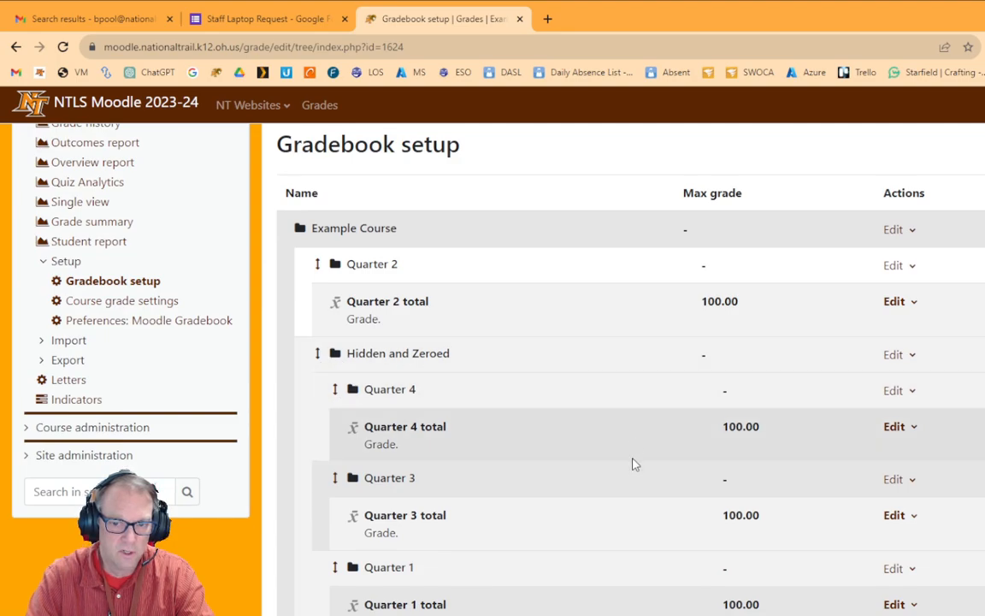
{"action": "scroll", "coordinate": [632, 465], "scroll_direction": "down", "scroll_amount": 3}
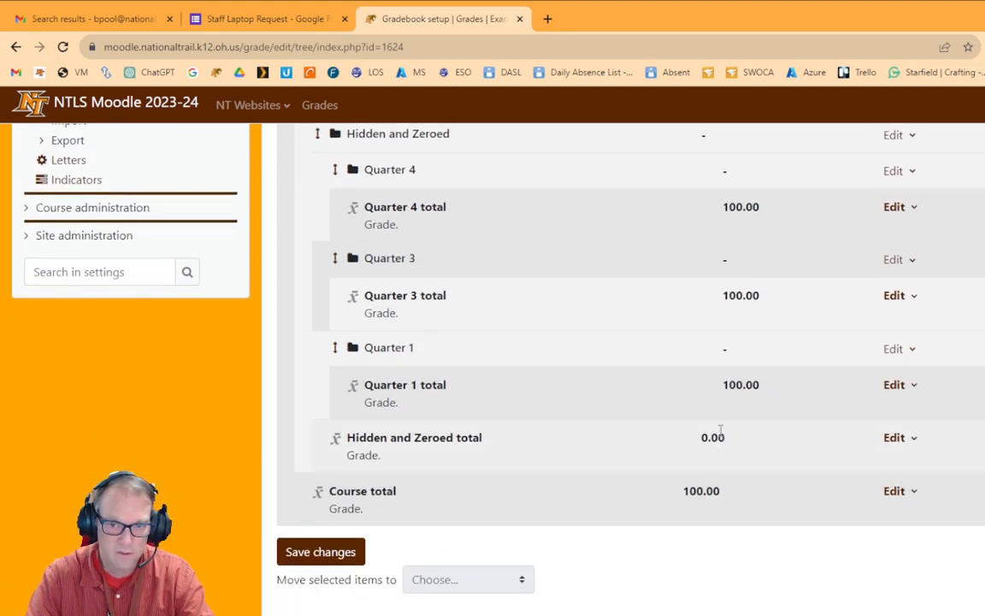
{"action": "scroll", "coordinate": [719, 428], "scroll_direction": "up", "scroll_amount": 2}
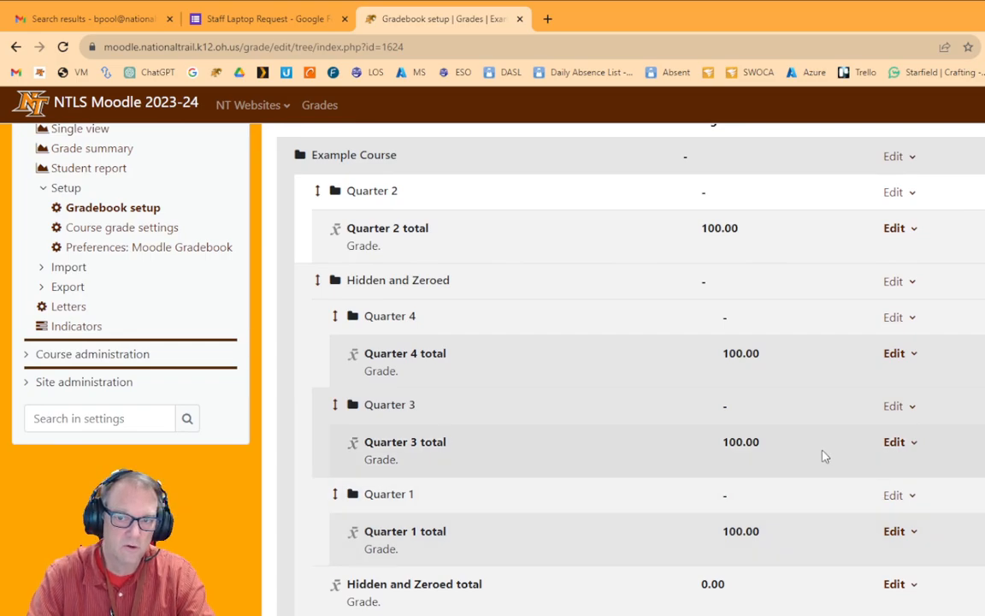
Hide the Hidden and Zeroed category in the gradebook setup
{"action": "scroll", "coordinate": [668, 516], "scroll_direction": "up", "scroll_amount": 1}
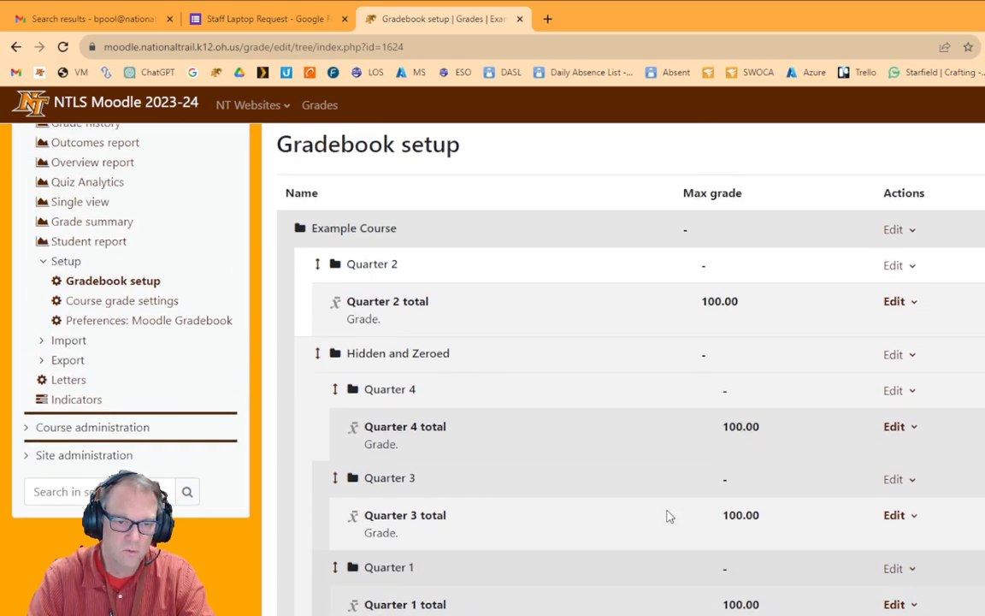
{"action": "left_click", "coordinate": [893, 354]}
{"action": "left_click", "coordinate": [869, 408]}
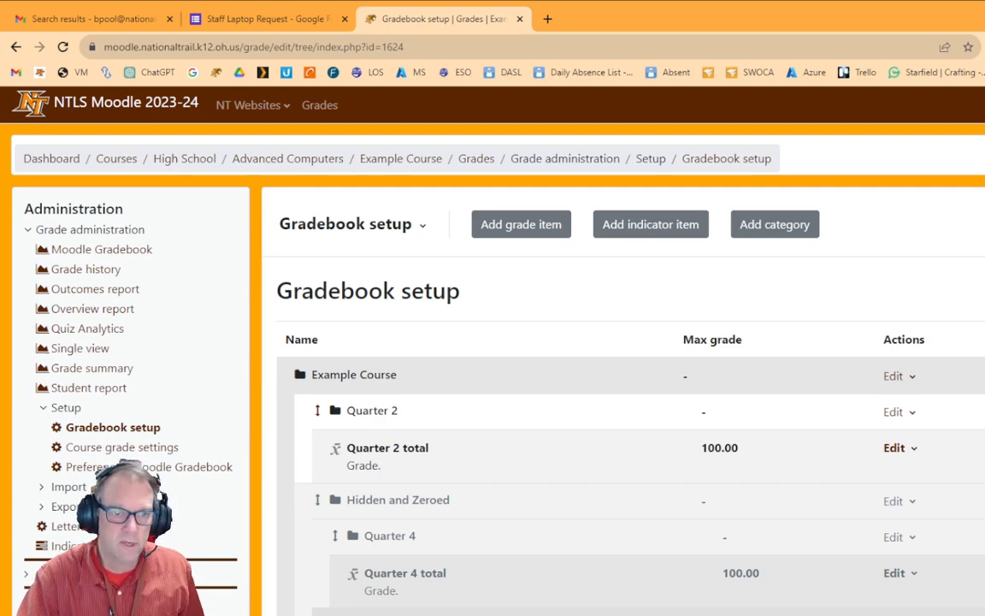
Turn on editing for Example Course and start a new Assignment activity in Topic 1
{"action": "left_click", "coordinate": [428, 165]}
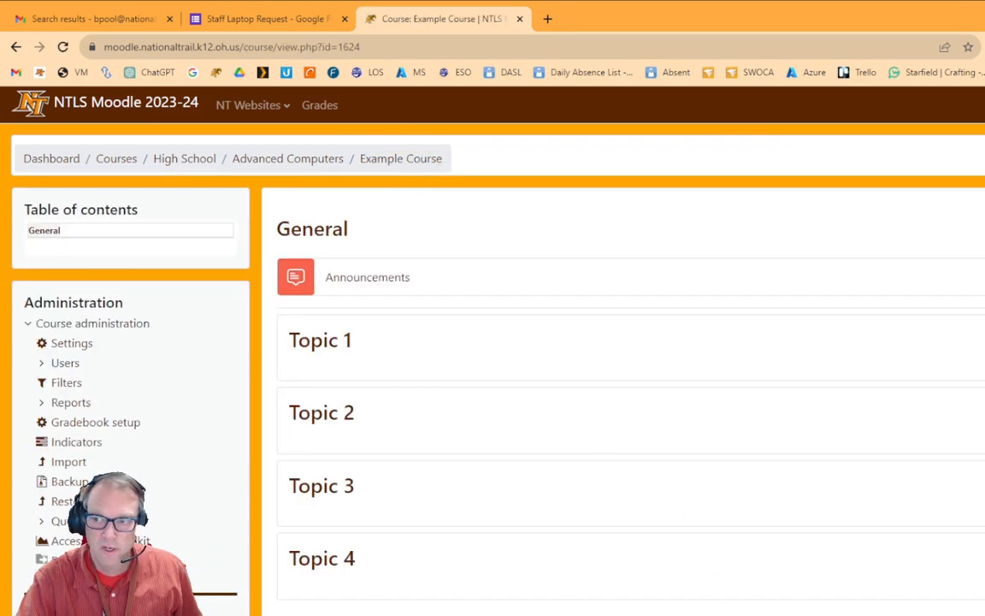
{"action": "left_click", "coordinate": [984, 158]}
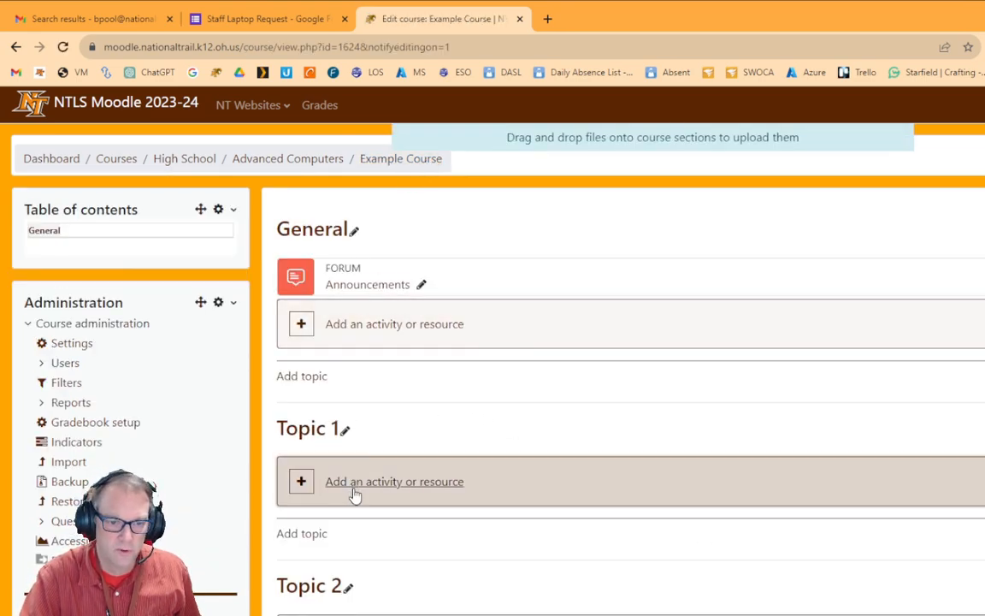
{"action": "left_click", "coordinate": [355, 484]}
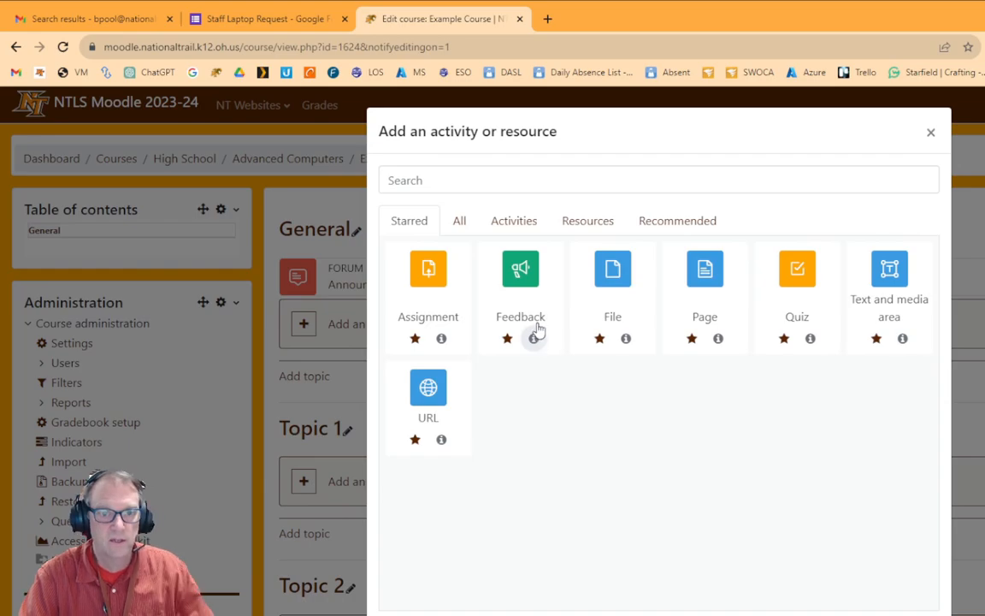
{"action": "left_click", "coordinate": [513, 220]}
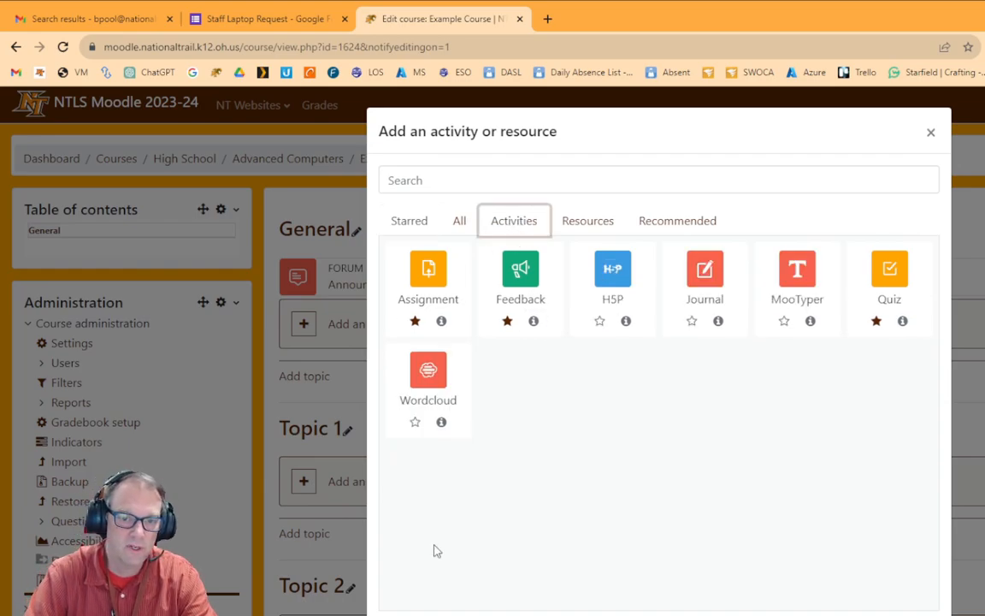
{"action": "left_click", "coordinate": [427, 293]}
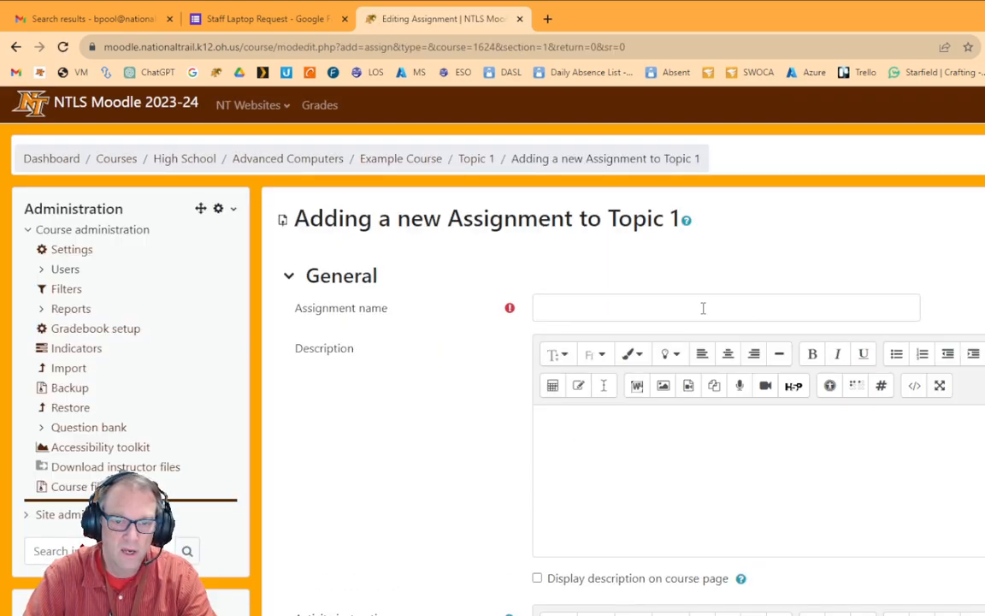
Name the new assignment Homework 1
{"action": "left_click", "coordinate": [703, 308]}
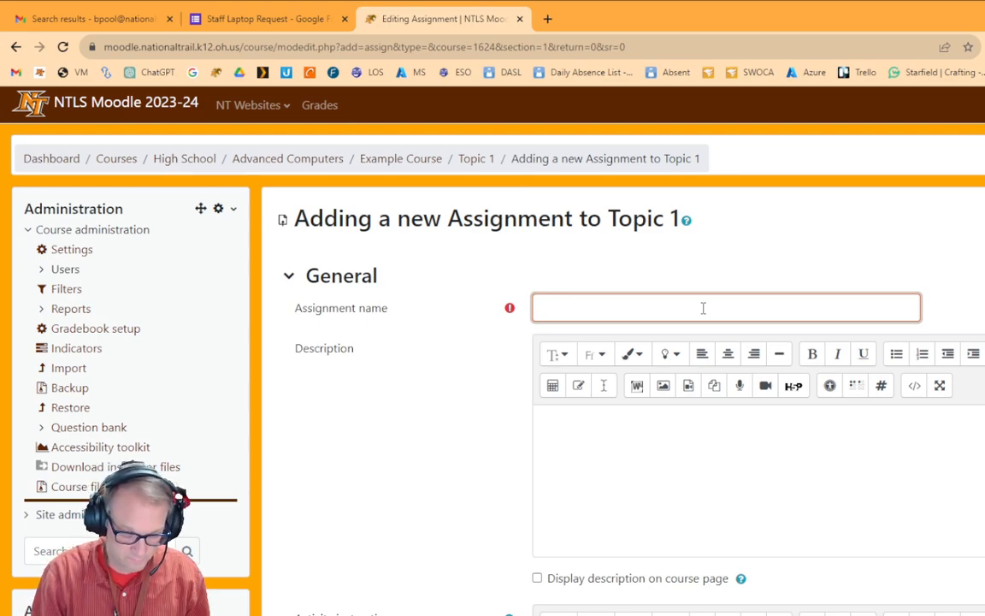
{"action": "type", "text": "Homewo"}
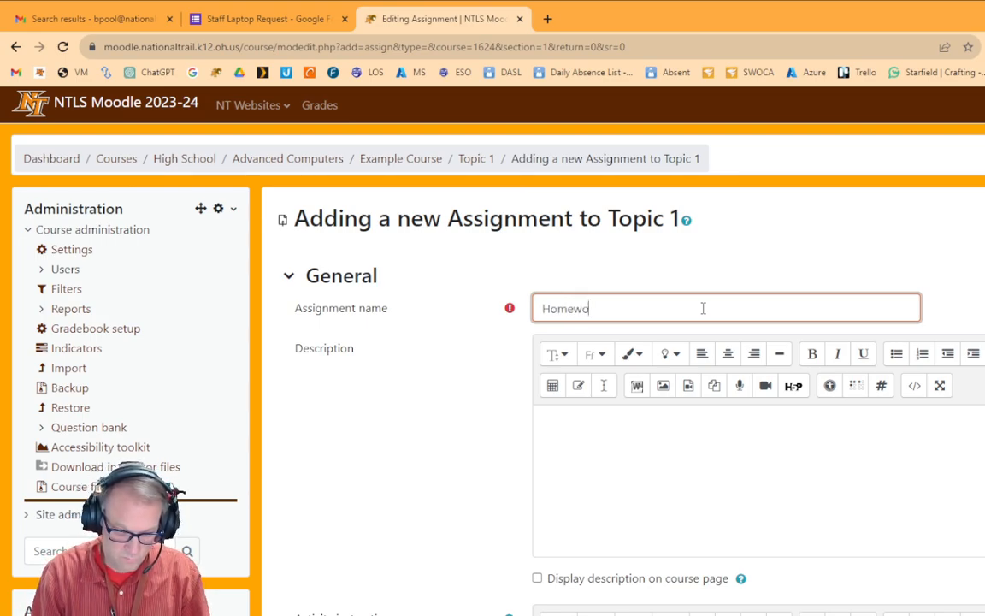
{"action": "type", "text": "rk 1"}
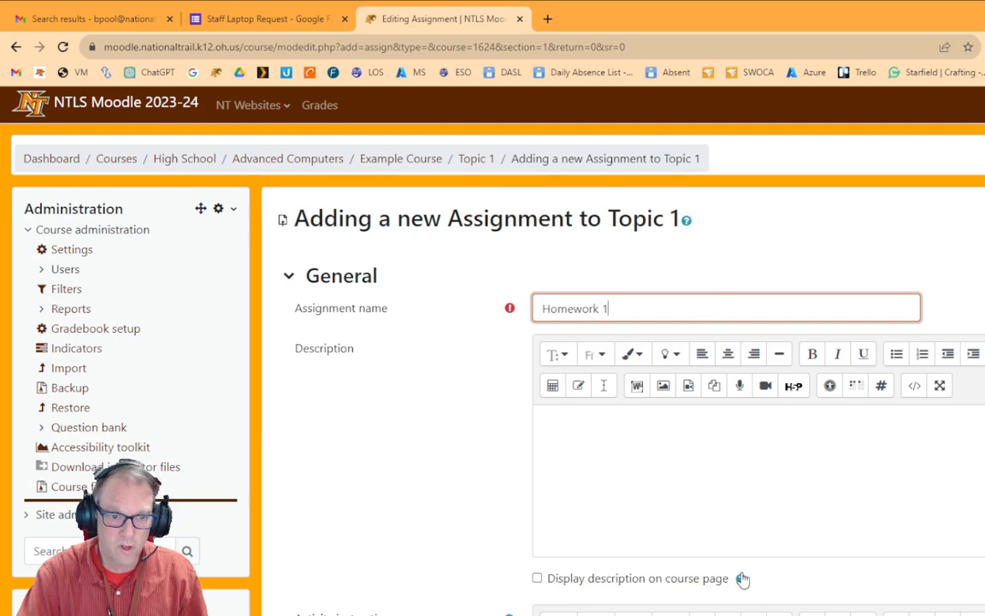
Check the help for Activity instructions and enter "Do the first homework assignment..." as the assignment's description
{"action": "scroll", "coordinate": [727, 565], "scroll_direction": "down", "scroll_amount": 3}
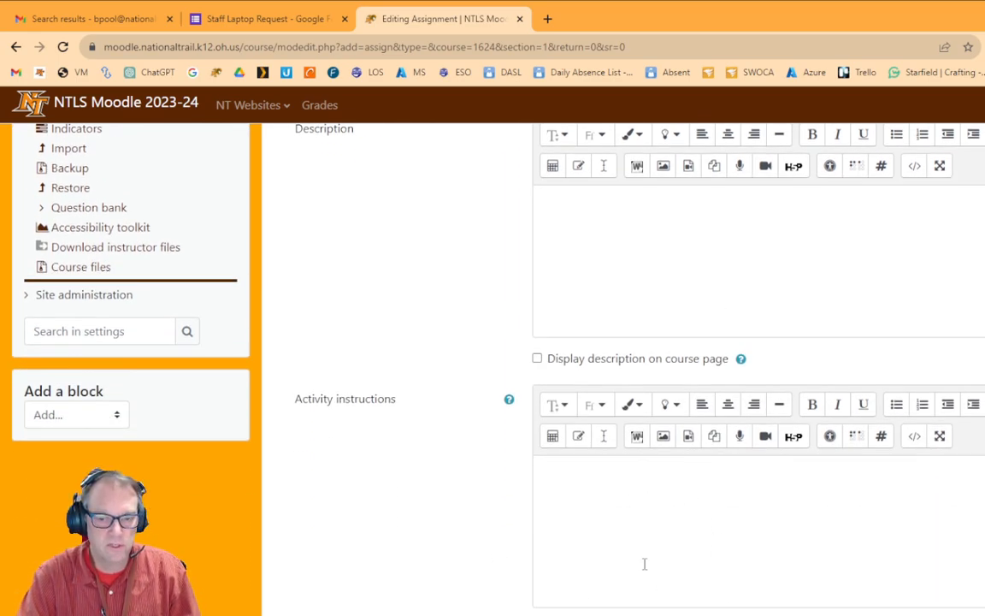
{"action": "scroll", "coordinate": [660, 362], "scroll_direction": "up", "scroll_amount": 1}
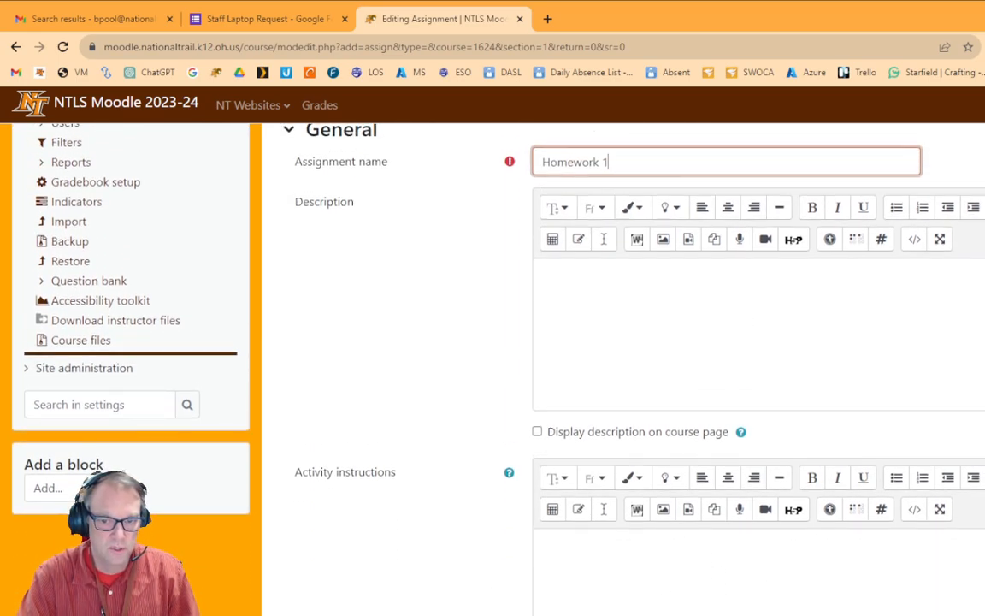
{"action": "scroll", "coordinate": [689, 342], "scroll_direction": "down", "scroll_amount": 2}
{"action": "scroll", "coordinate": [684, 505], "scroll_direction": "up", "scroll_amount": 2}
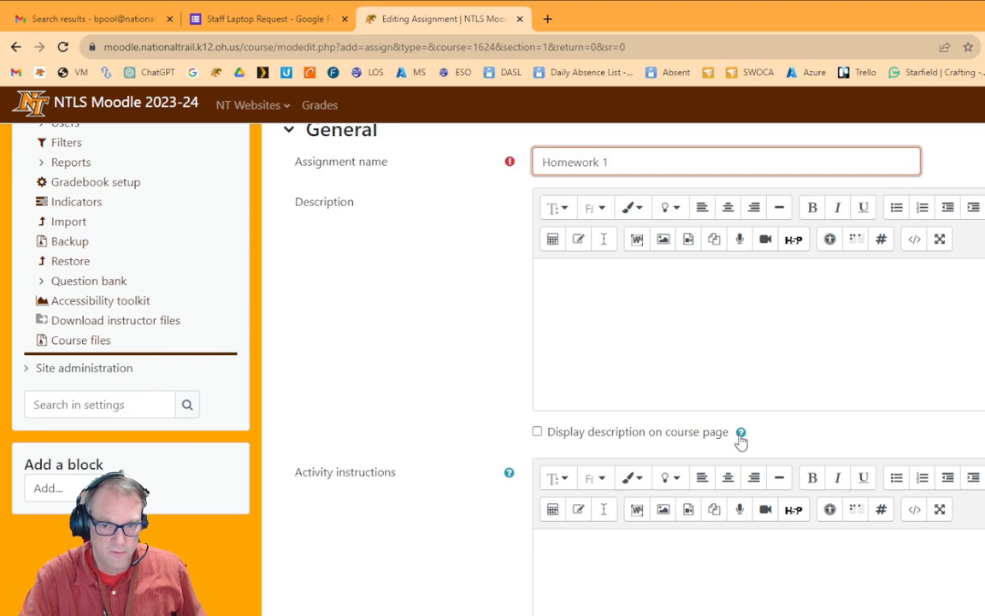
{"action": "scroll", "coordinate": [653, 419], "scroll_direction": "down", "scroll_amount": 1}
{"action": "left_click", "coordinate": [509, 402]}
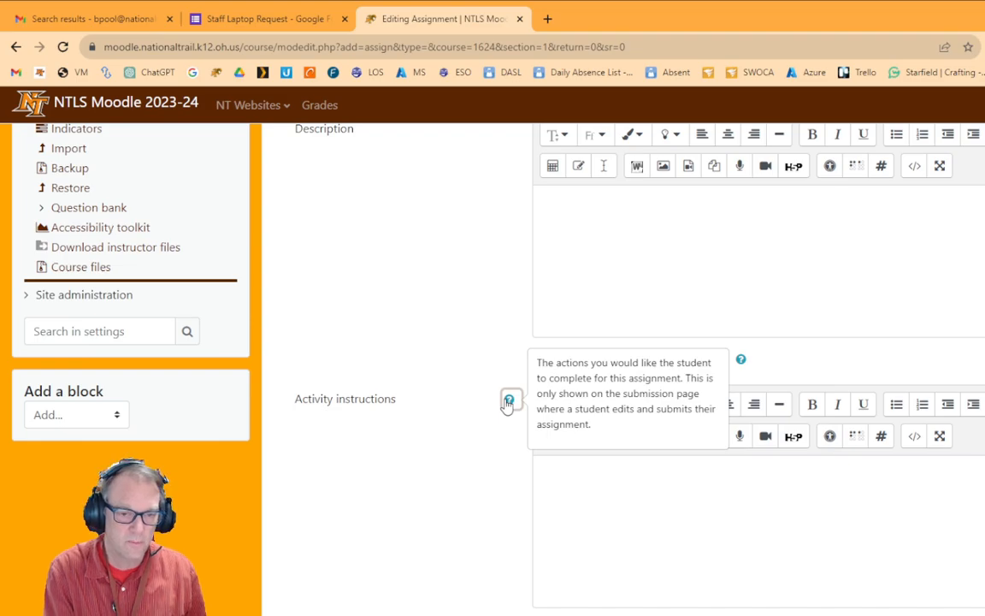
{"action": "left_click", "coordinate": [636, 263]}
{"action": "type", "text": "D"}
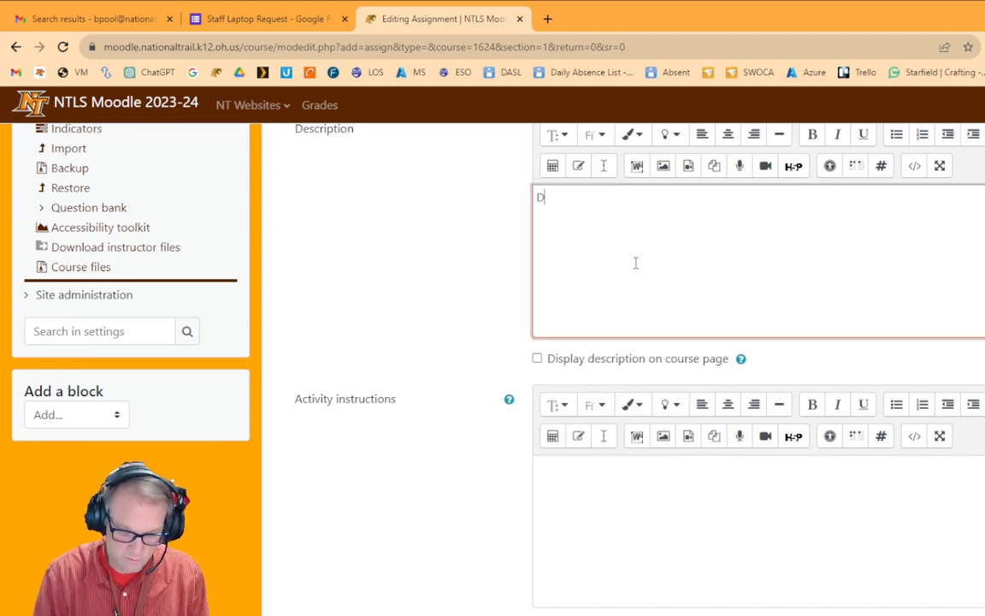
{"action": "type", "text": "o the first"}
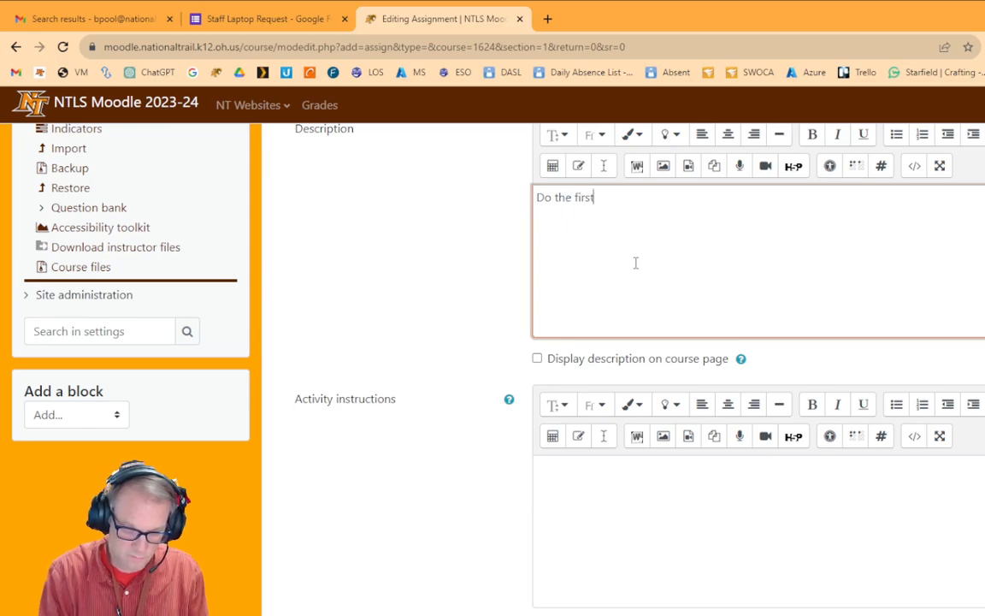
{"action": "type", "text": " homework a"}
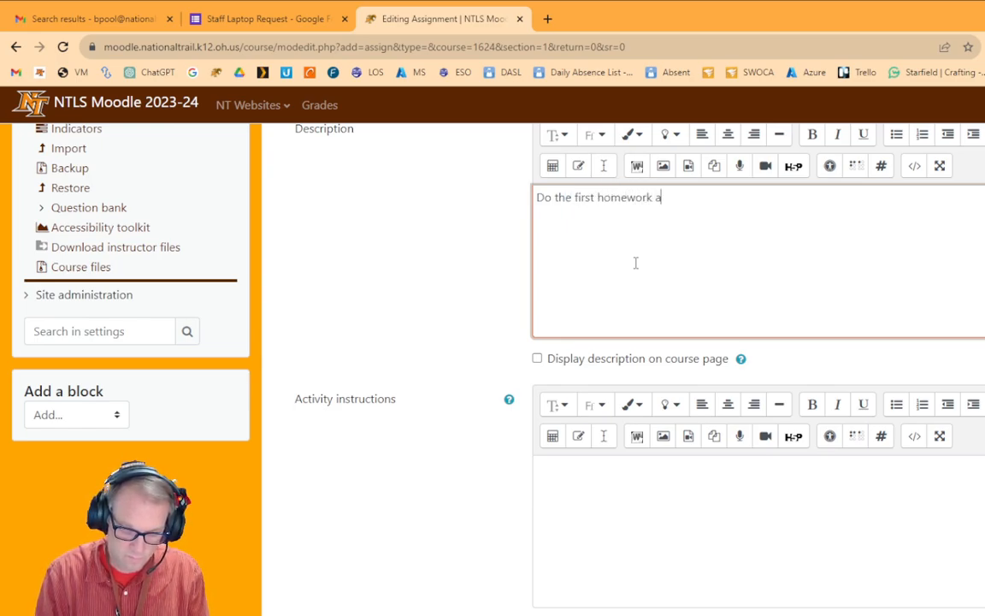
{"action": "type", "text": "ssignment..."}
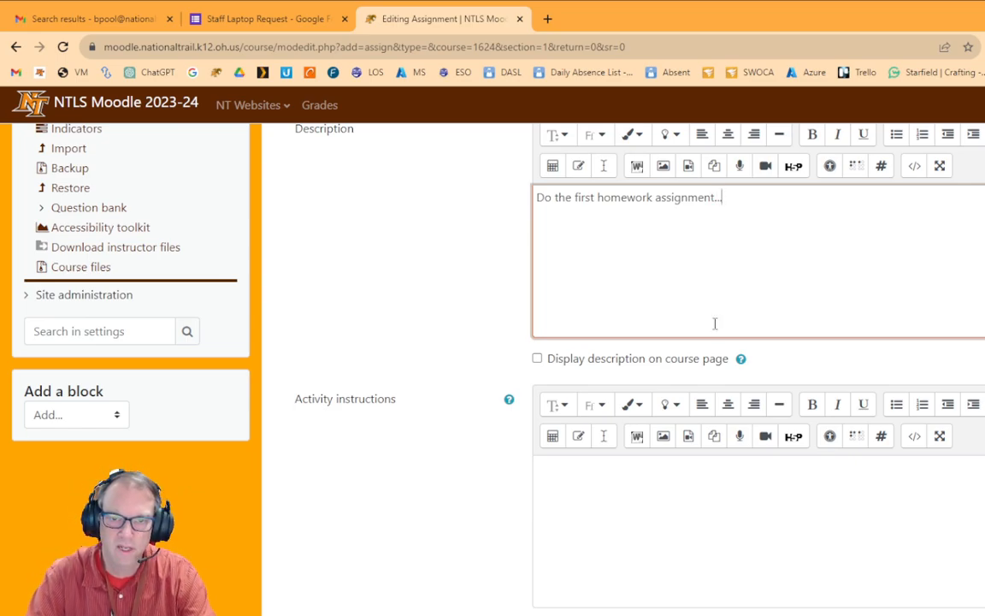
Set the assignment's due date to 14 December 2023 using the date picker
{"action": "scroll", "coordinate": [750, 299], "scroll_direction": "down", "scroll_amount": 5}
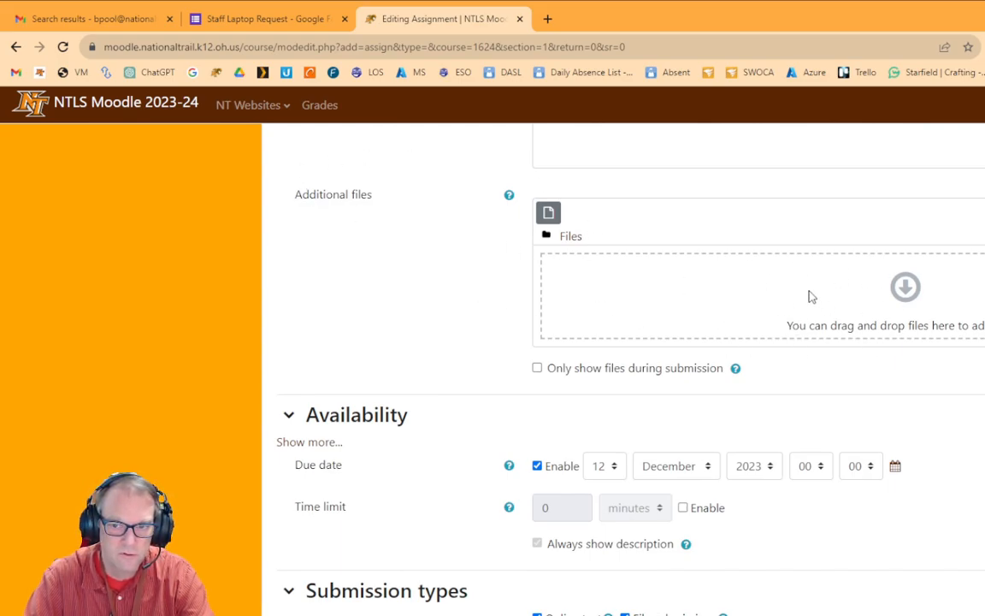
{"action": "scroll", "coordinate": [924, 410], "scroll_direction": "down", "scroll_amount": 3}
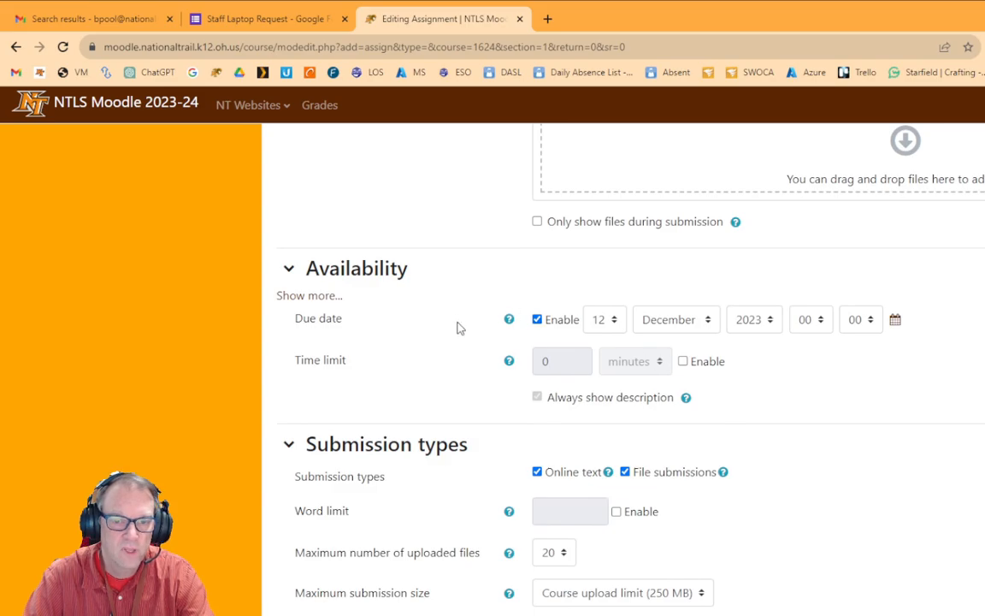
{"action": "left_click", "coordinate": [896, 322]}
{"action": "left_click", "coordinate": [723, 207]}
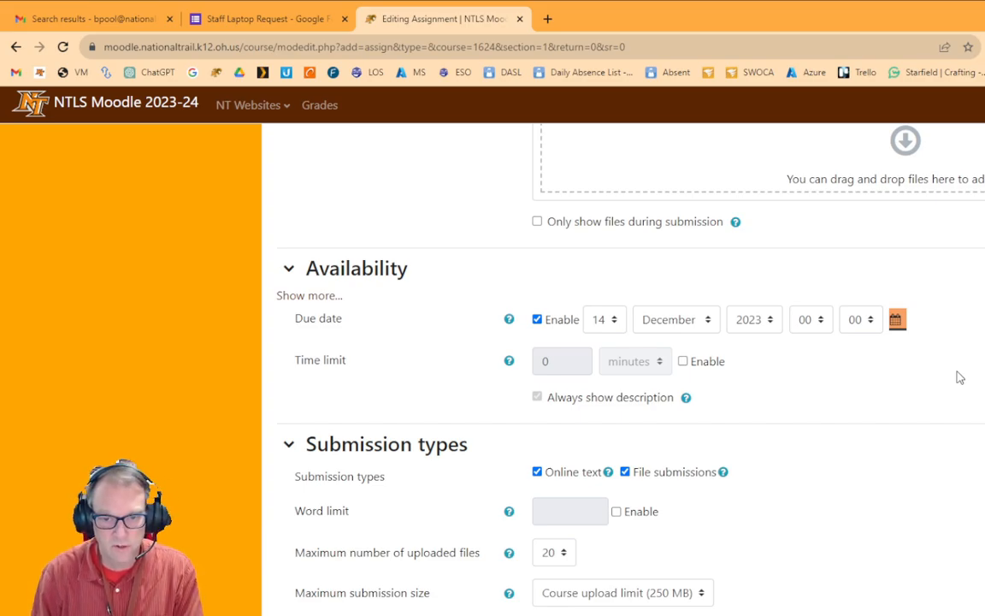
Disable both the Online text and File submissions submission types for the assignment
{"action": "scroll", "coordinate": [949, 389], "scroll_direction": "down", "scroll_amount": 3}
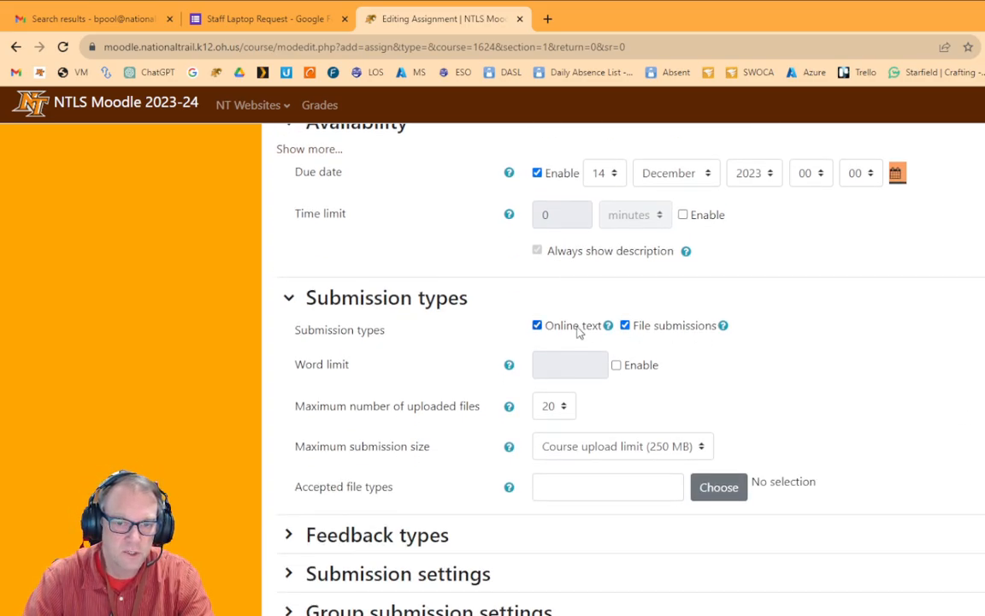
{"action": "left_click", "coordinate": [537, 326]}
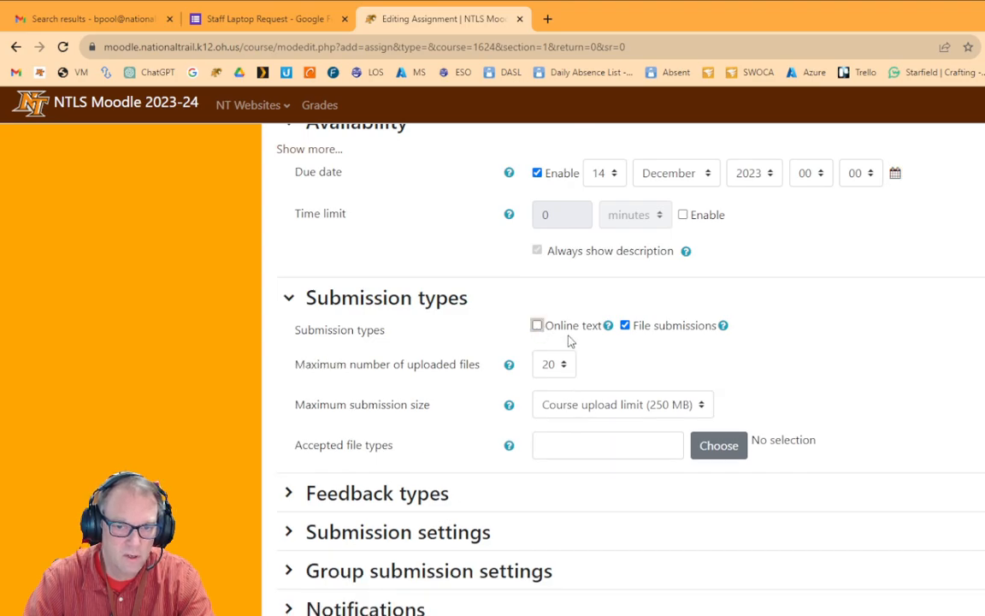
{"action": "left_click", "coordinate": [625, 326]}
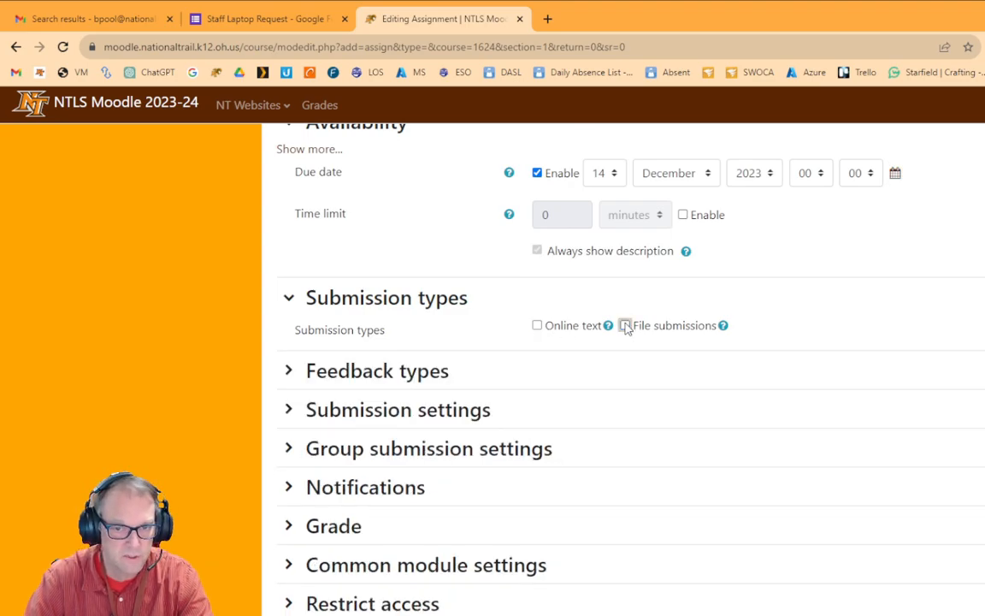
Set the assignment's maximum grade to 10 points and its grade category to Quarter 2, and save and display it
{"action": "scroll", "coordinate": [741, 332], "scroll_direction": "down", "scroll_amount": 2}
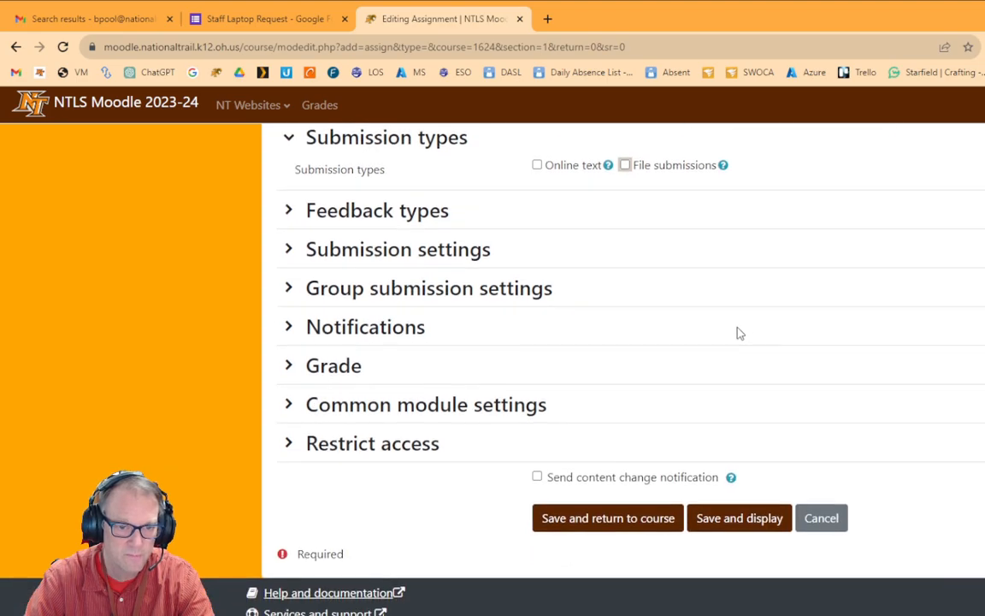
{"action": "left_click", "coordinate": [322, 367]}
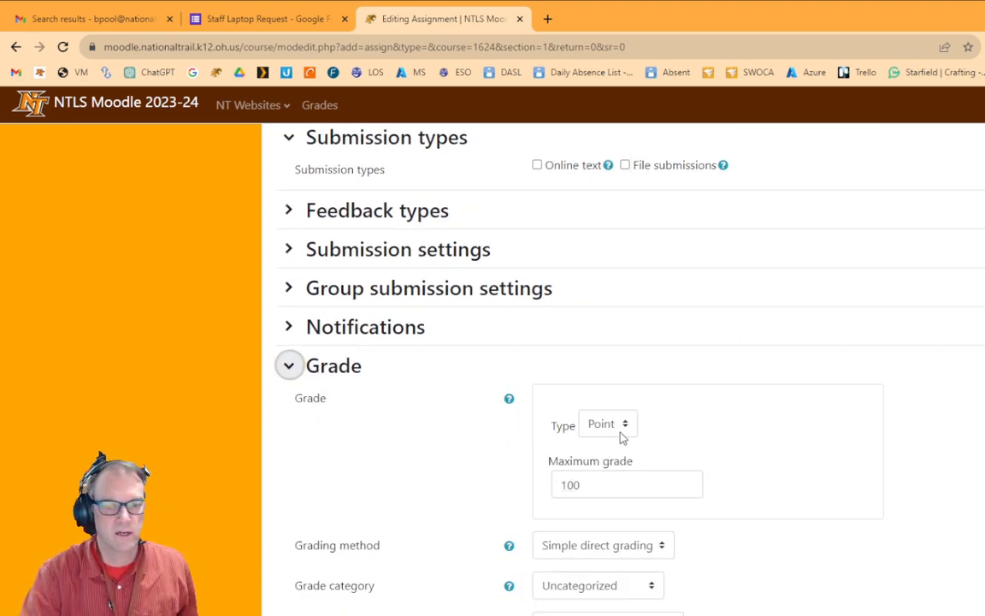
{"action": "left_click_drag", "start_coordinate": [613, 489], "coordinate": [541, 493]}
{"action": "type", "text": "10"}
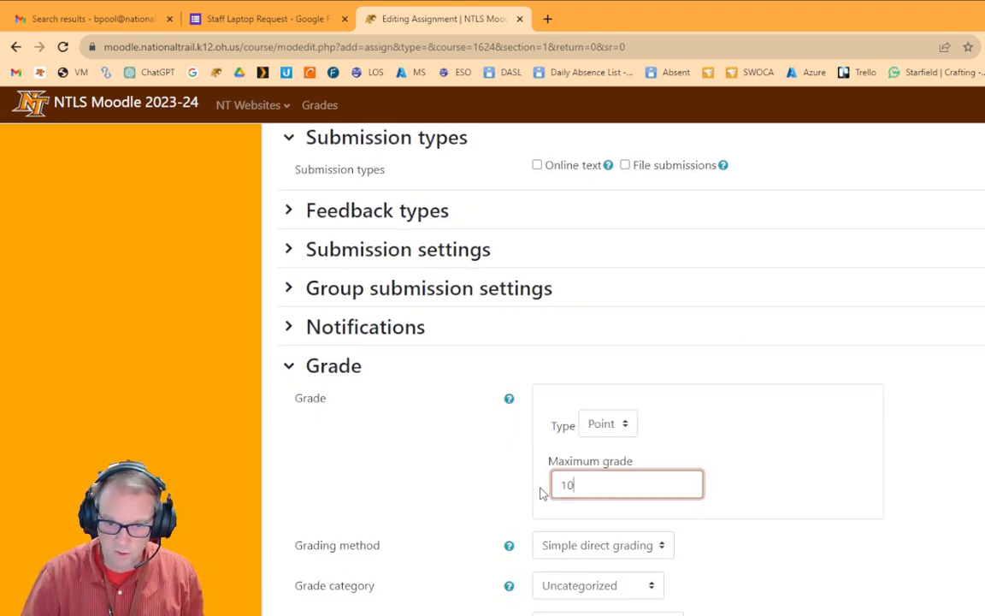
{"action": "left_click", "coordinate": [633, 590]}
{"action": "left_click", "coordinate": [582, 613]}
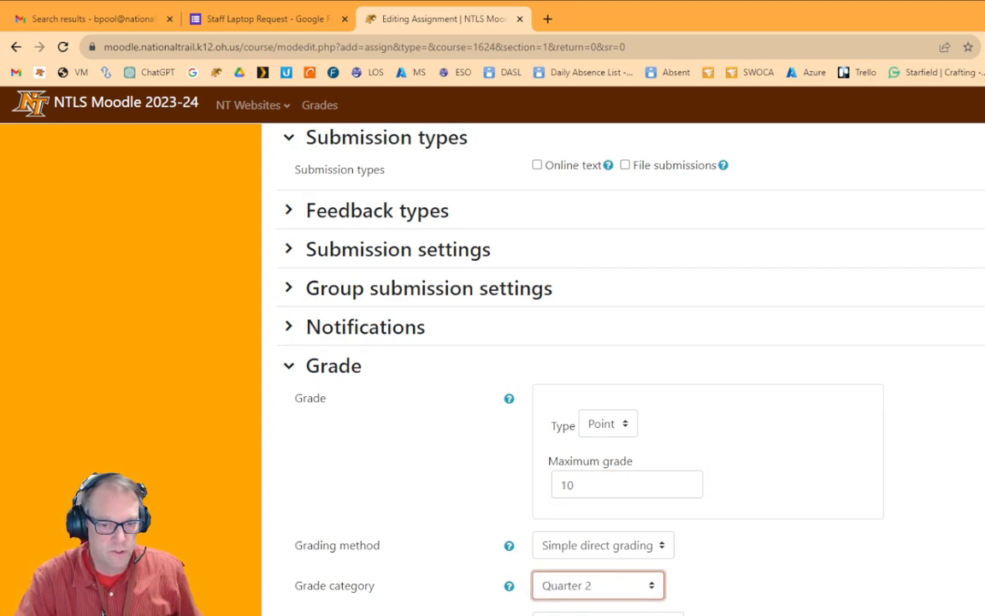
{"action": "scroll", "coordinate": [840, 558], "scroll_direction": "down", "scroll_amount": 4}
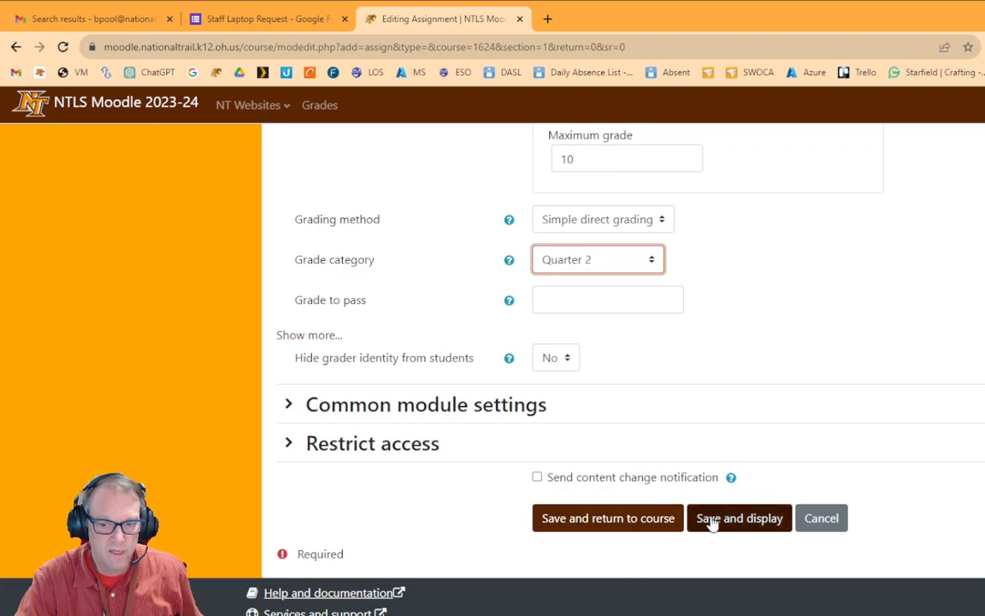
{"action": "left_click", "coordinate": [734, 520]}
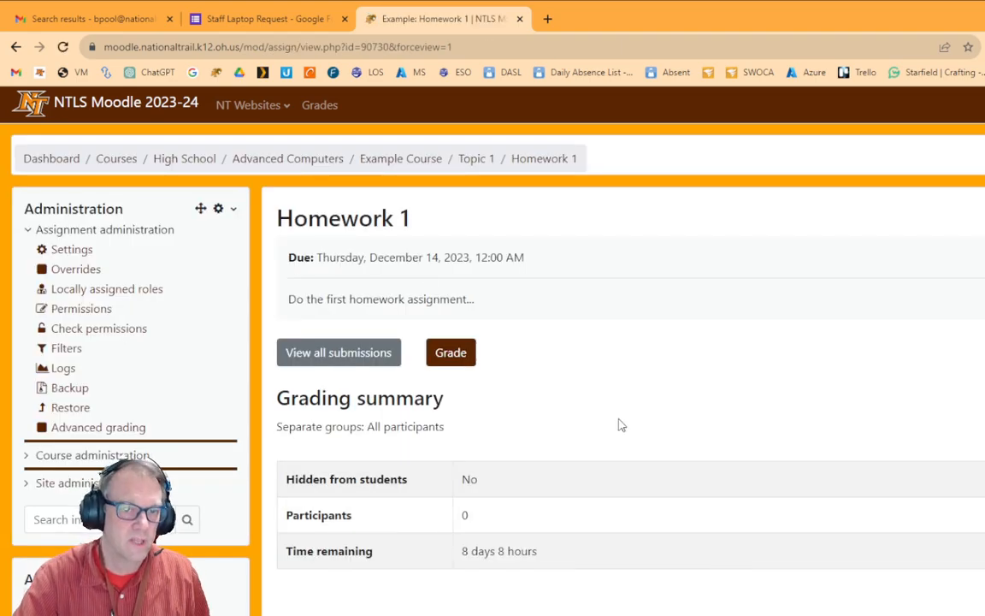
Reopen Homework 1 from Topic 1 and view a student's grading form with its grade and feedback comment fields
{"action": "left_click", "coordinate": [480, 161]}
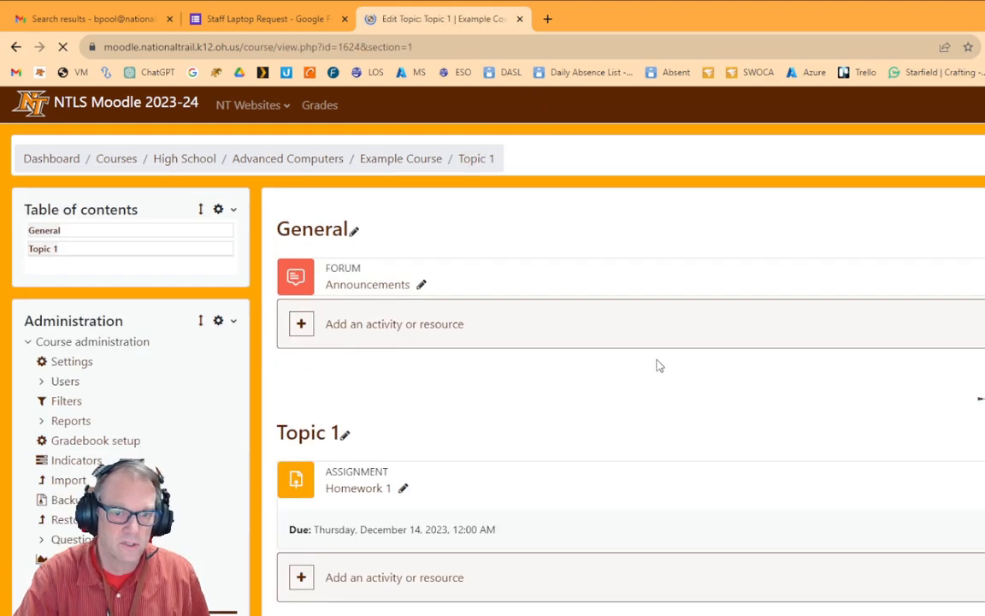
{"action": "left_click", "coordinate": [359, 490]}
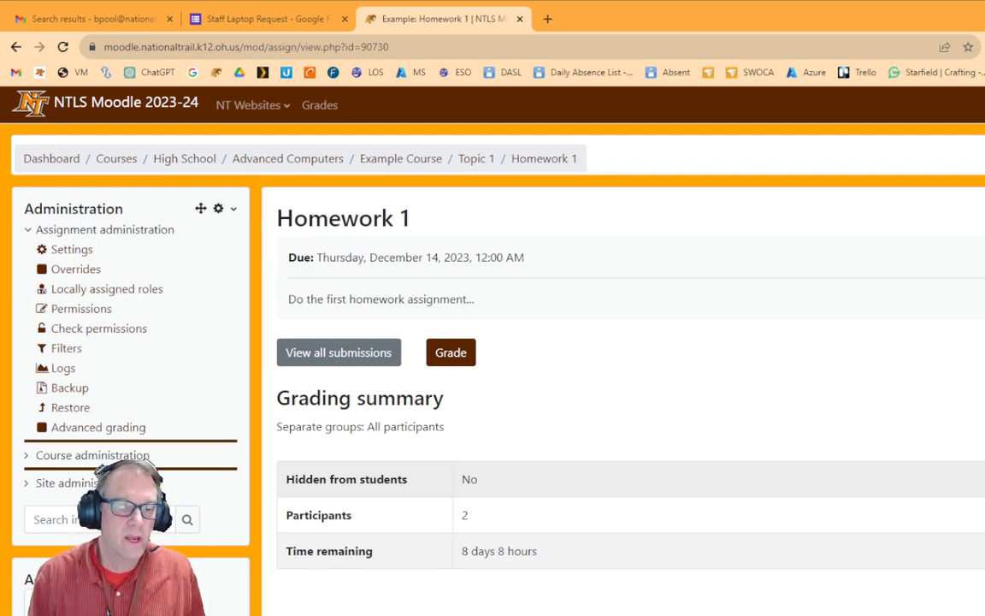
{"action": "left_click", "coordinate": [447, 357]}
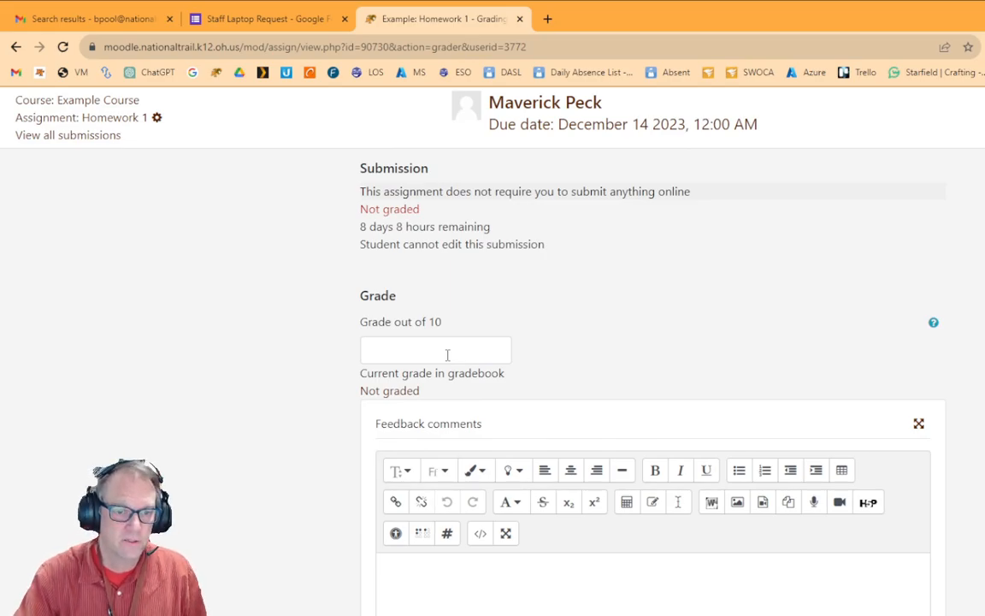
{"action": "left_click", "coordinate": [420, 348]}
{"action": "left_click", "coordinate": [569, 604]}
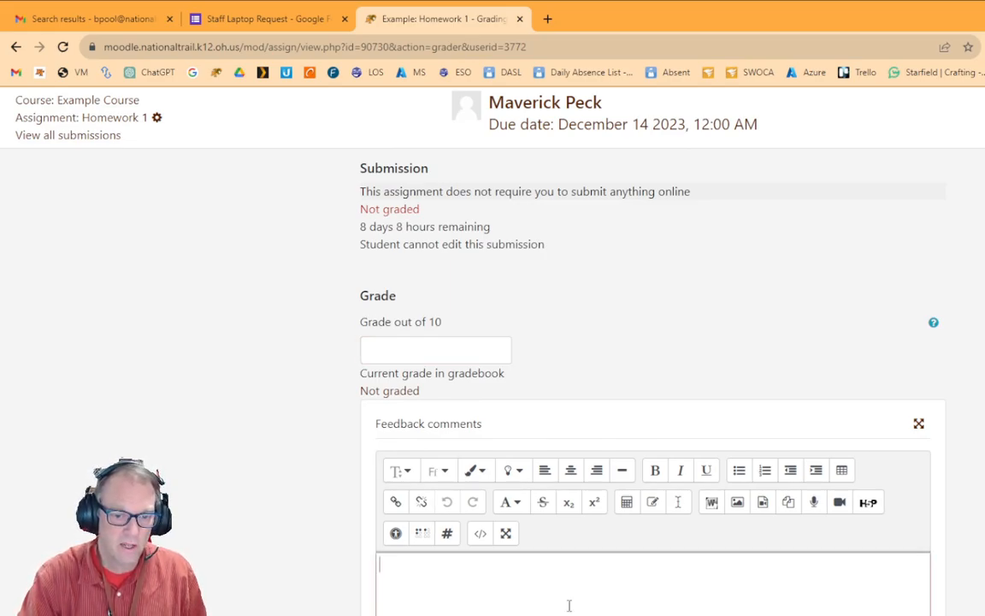
{"action": "scroll", "coordinate": [547, 590], "scroll_direction": "down", "scroll_amount": 2}
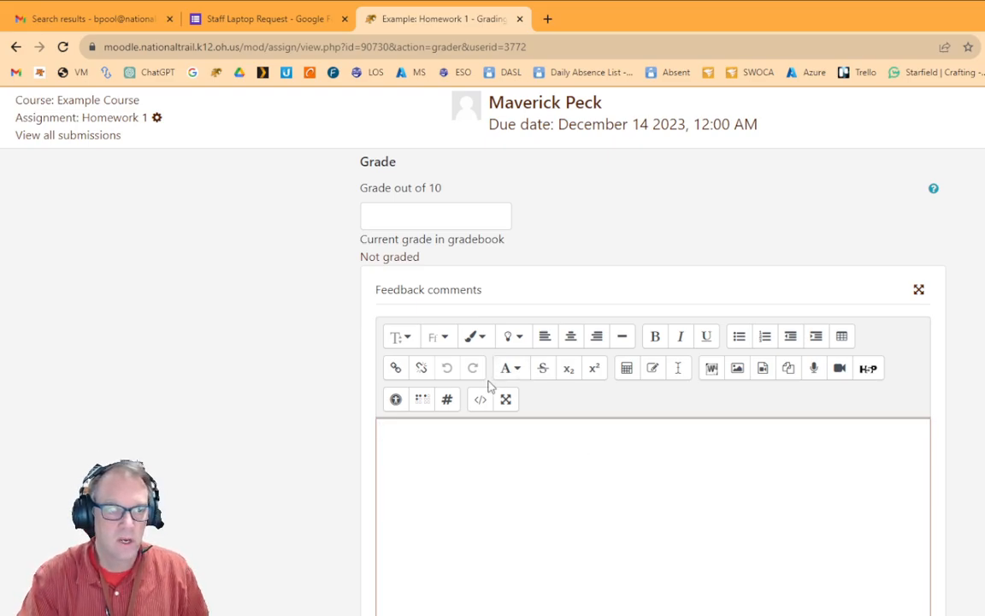
Open the list of all Homework 1 submissions and examine the grading action options and each student's quick grading field
{"action": "left_click", "coordinate": [130, 119]}
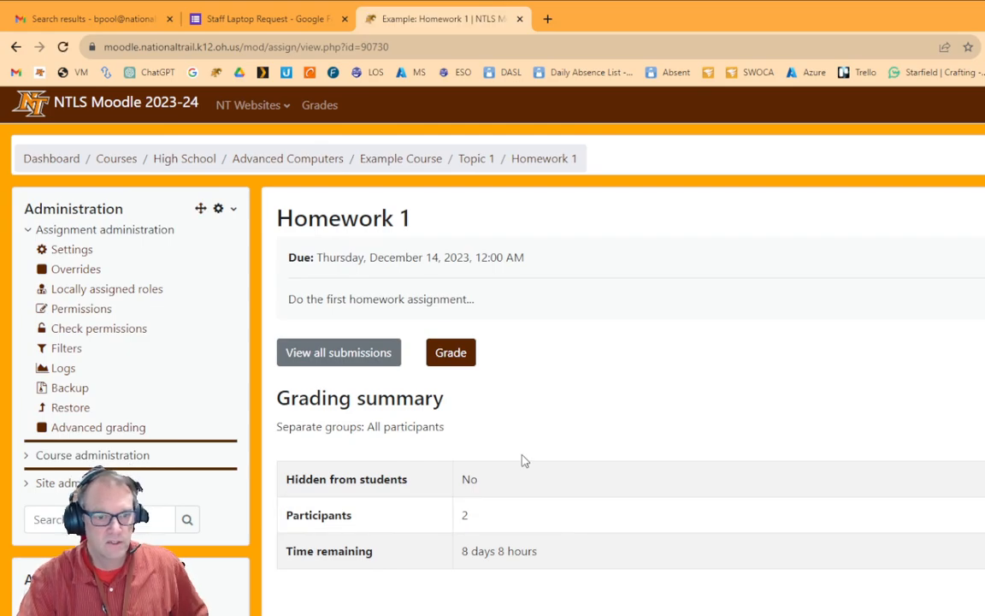
{"action": "left_click", "coordinate": [348, 358]}
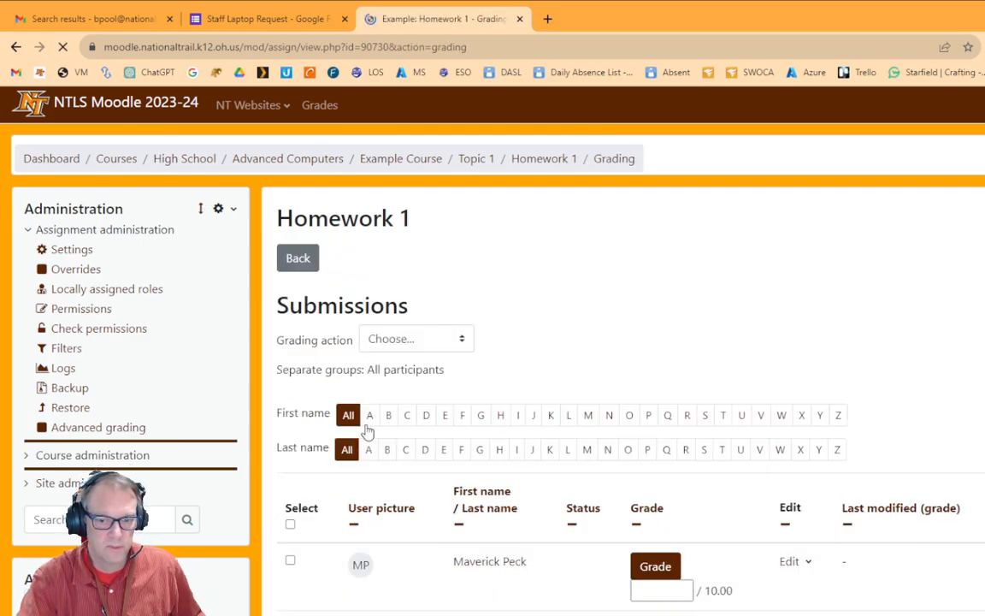
{"action": "scroll", "coordinate": [590, 443], "scroll_direction": "down", "scroll_amount": 2}
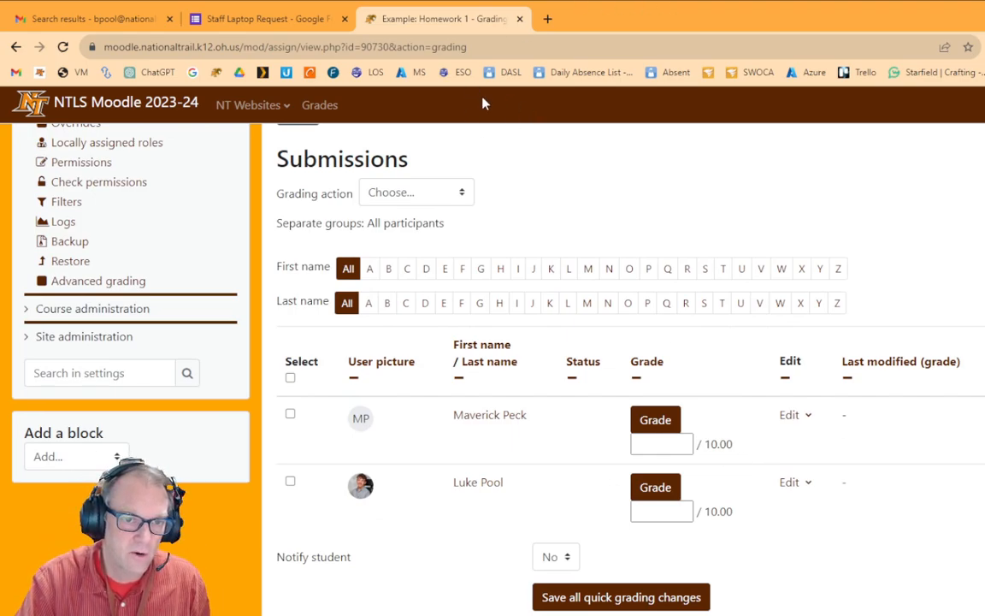
{"action": "left_click", "coordinate": [454, 199]}
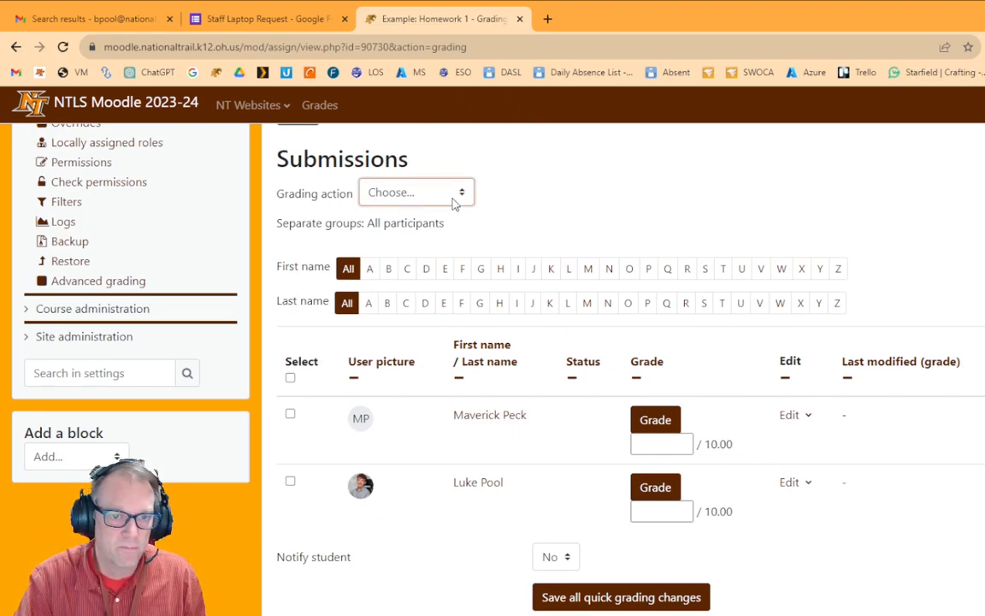
{"action": "left_click", "coordinate": [695, 212]}
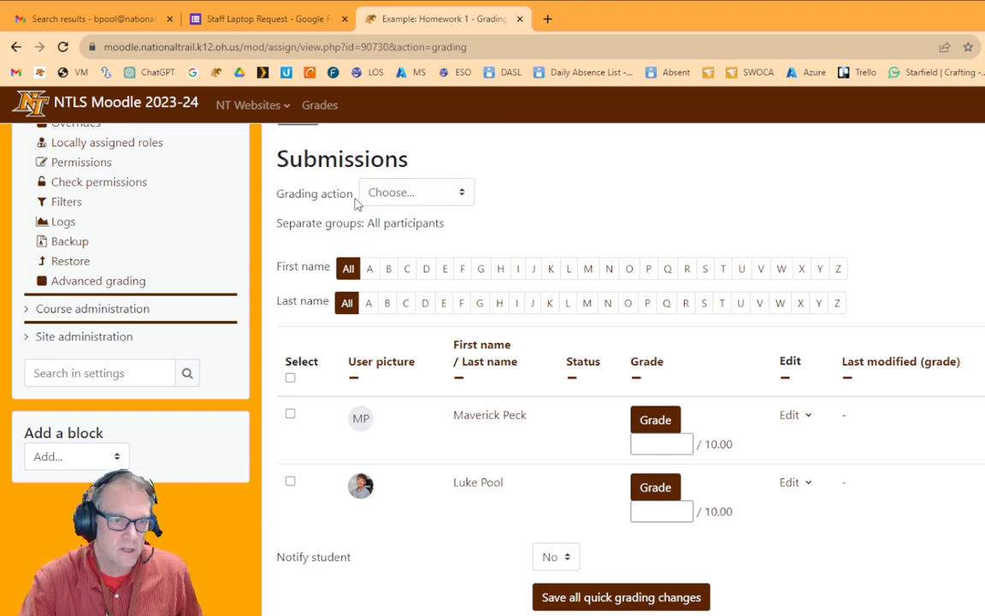
{"action": "left_click", "coordinate": [402, 203]}
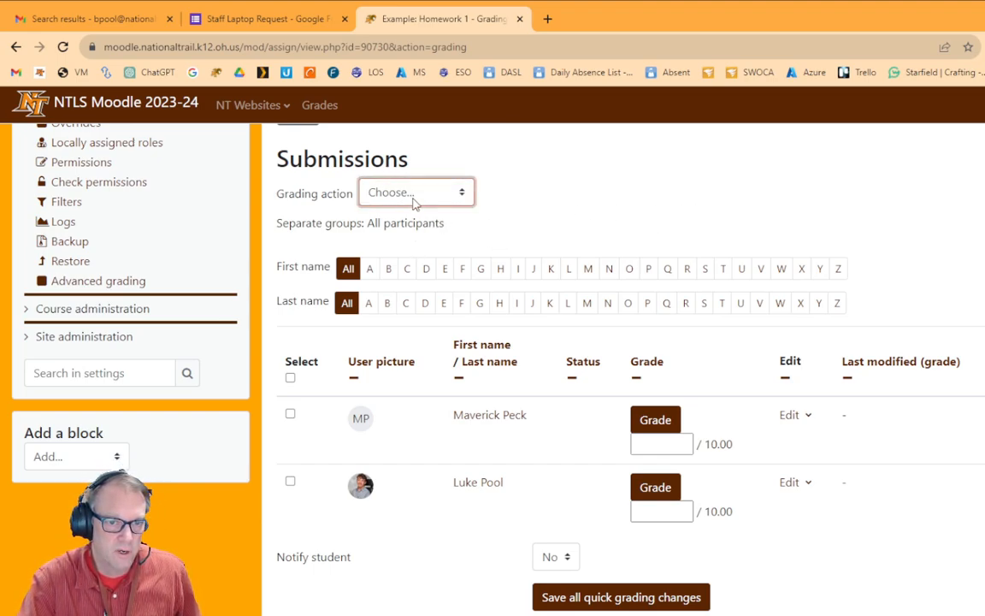
{"action": "left_click", "coordinate": [488, 229]}
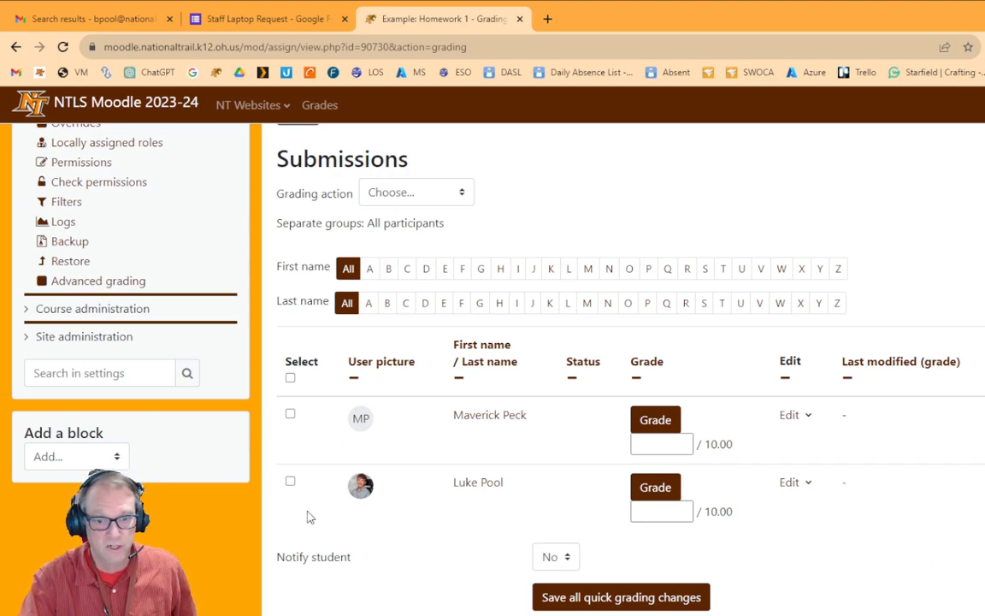
{"action": "left_click", "coordinate": [673, 450]}
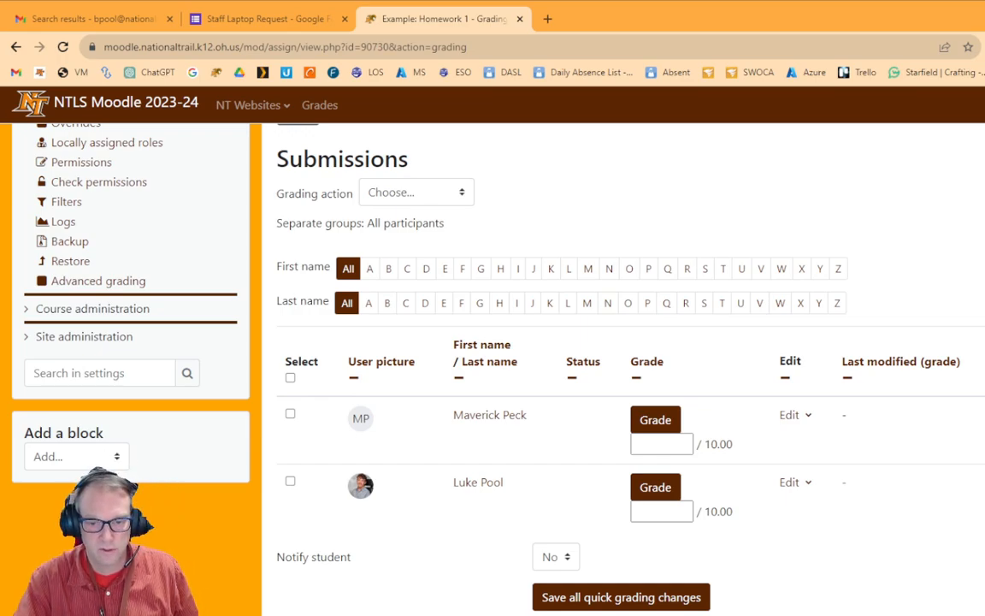
{"action": "left_click", "coordinate": [648, 444]}
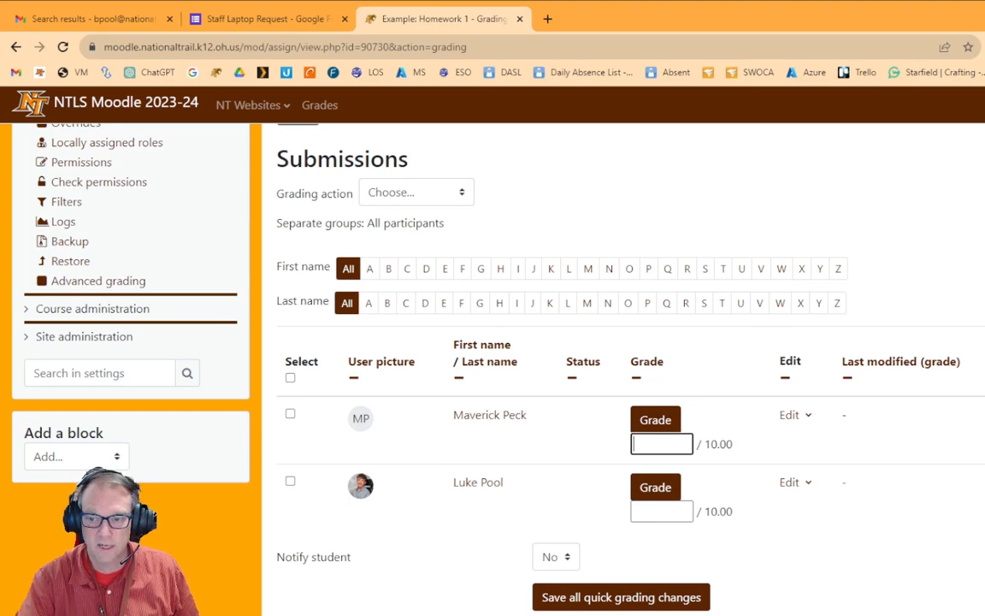
{"action": "scroll", "coordinate": [622, 368], "scroll_direction": "up", "scroll_amount": 1}
{"action": "scroll", "coordinate": [623, 368], "scroll_direction": "up", "scroll_amount": 2}
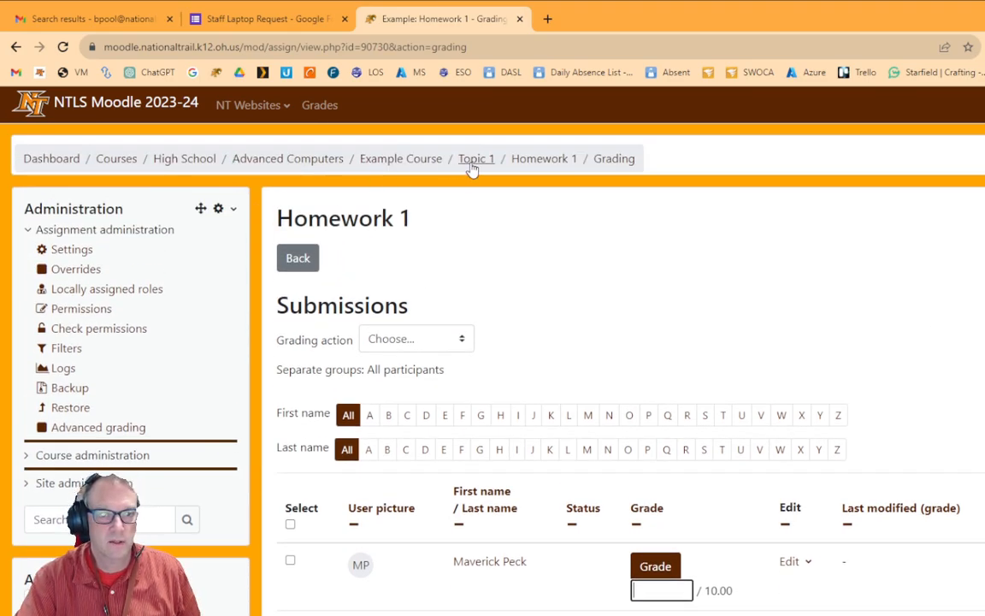
Open the Moodle Gradebook of Example Course and collapse the Hidden and Zeroed category to its total only
{"action": "left_click", "coordinate": [415, 162]}
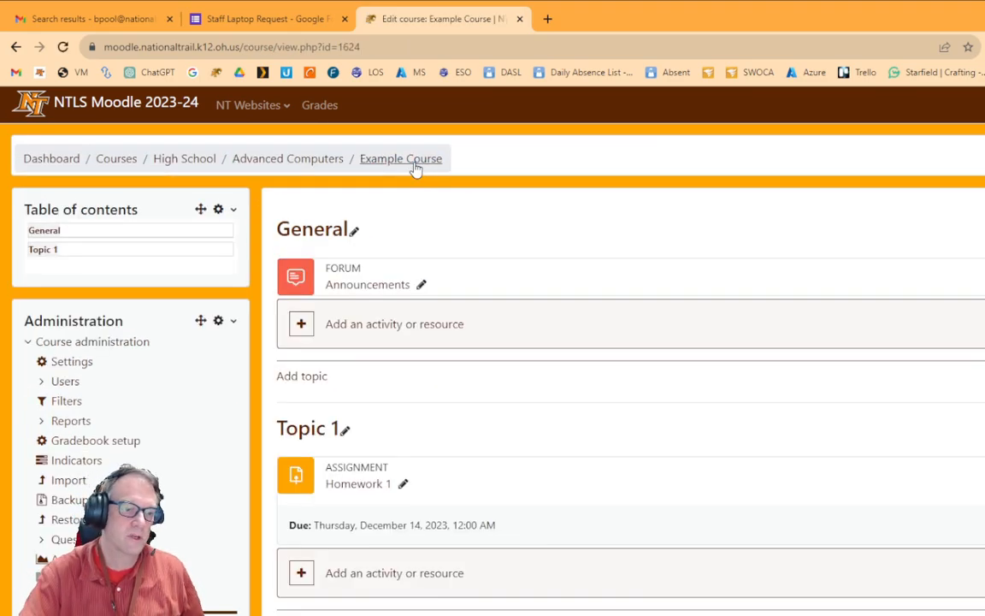
{"action": "left_click", "coordinate": [85, 440]}
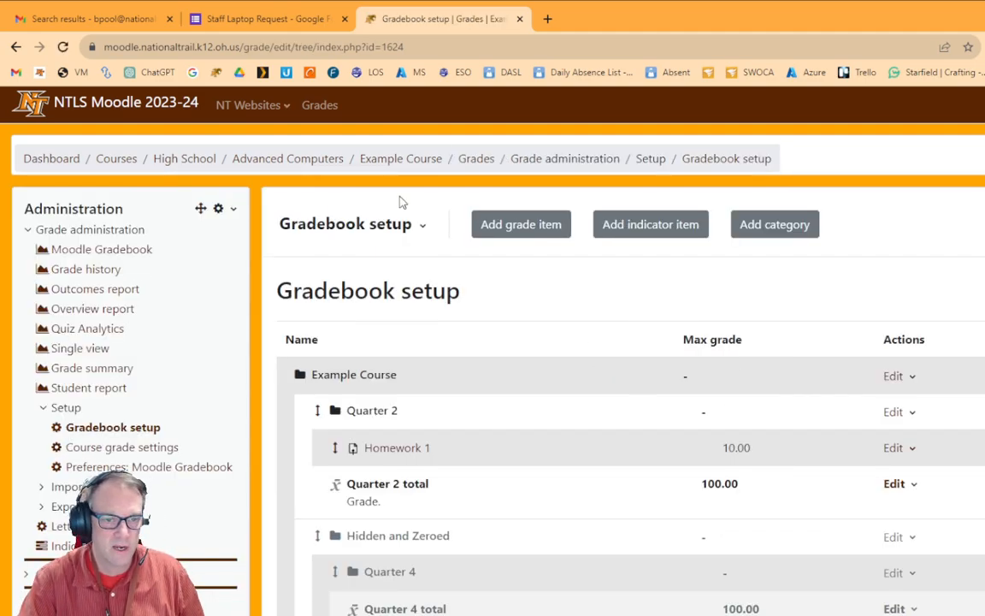
{"action": "left_click", "coordinate": [419, 225]}
{"action": "left_click", "coordinate": [356, 285]}
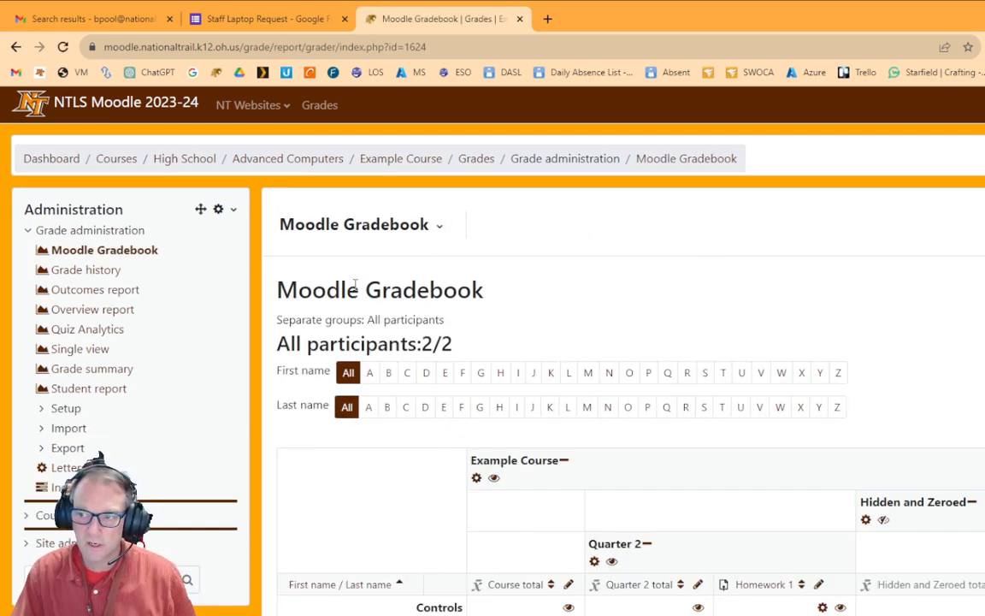
{"action": "scroll", "coordinate": [965, 369], "scroll_direction": "down", "scroll_amount": 3}
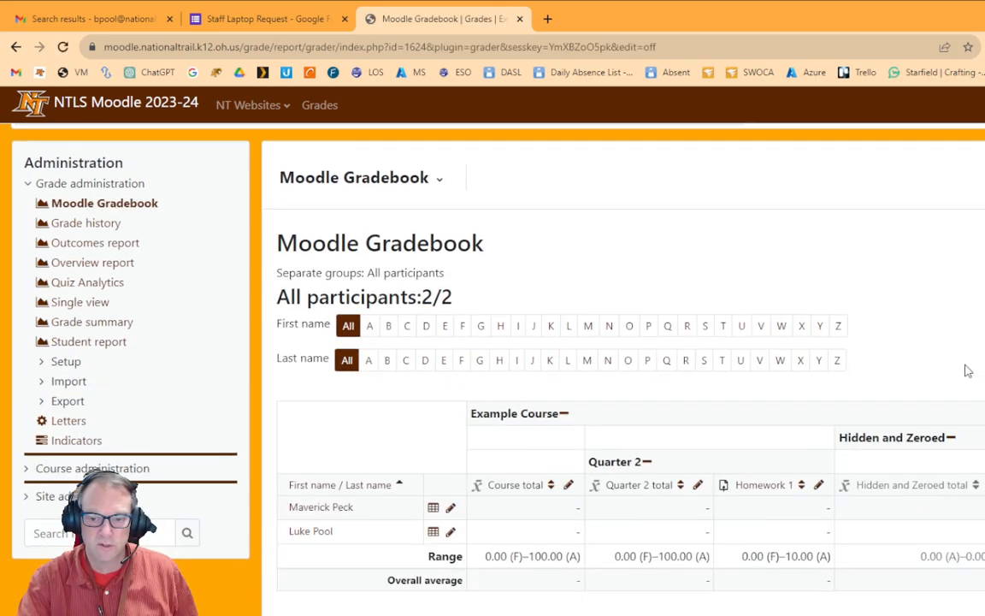
{"action": "scroll", "coordinate": [834, 507], "scroll_direction": "up", "scroll_amount": 3}
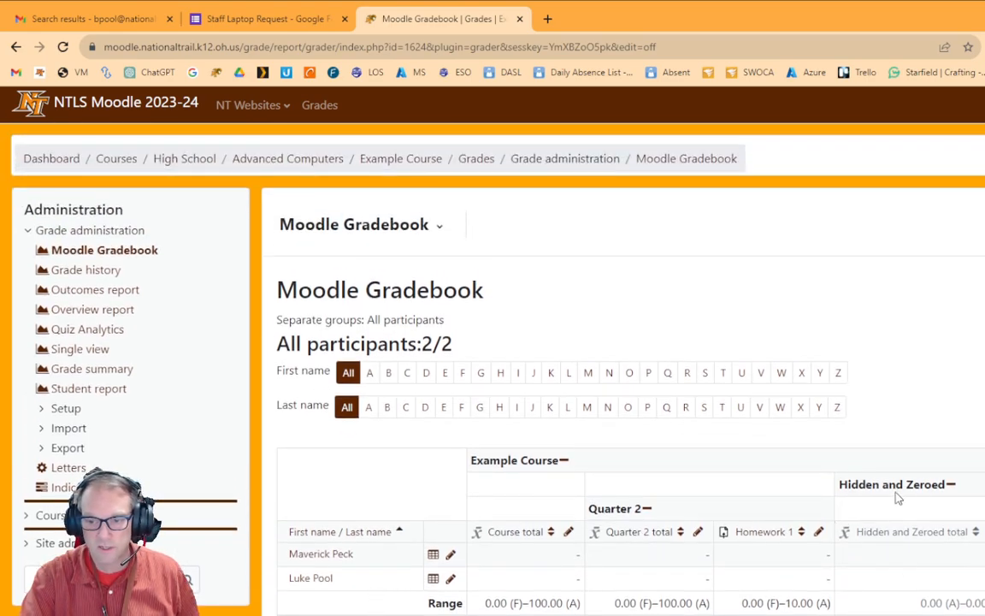
{"action": "left_click", "coordinate": [951, 485]}
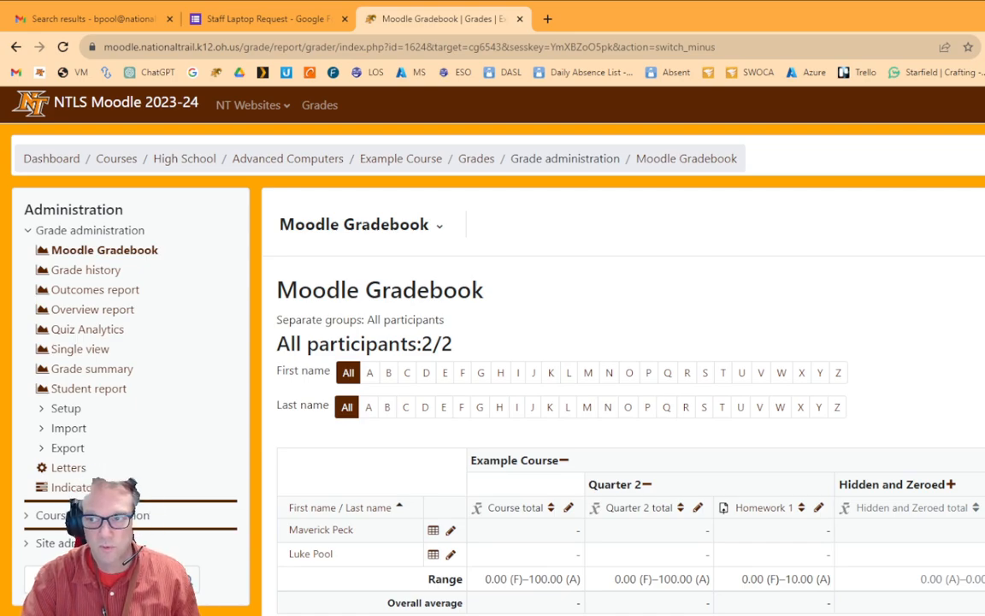
With gradebook editing on, set the first listed student's Homework 1 grade to 9.00 and save it
{"action": "left_click", "coordinate": [801, 609]}
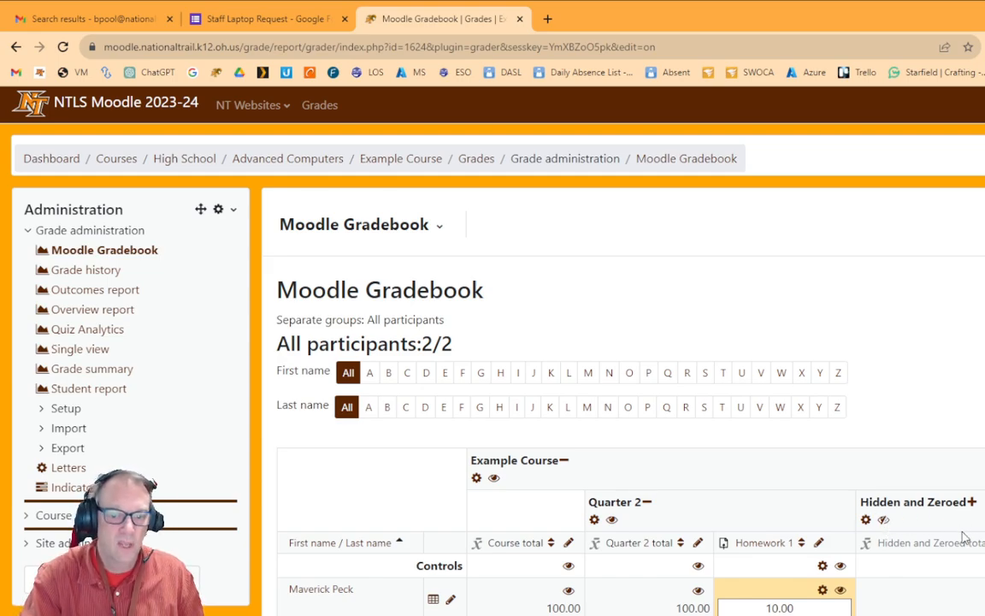
{"action": "double_click", "coordinate": [727, 610]}
{"action": "type", "text": "9.00"}
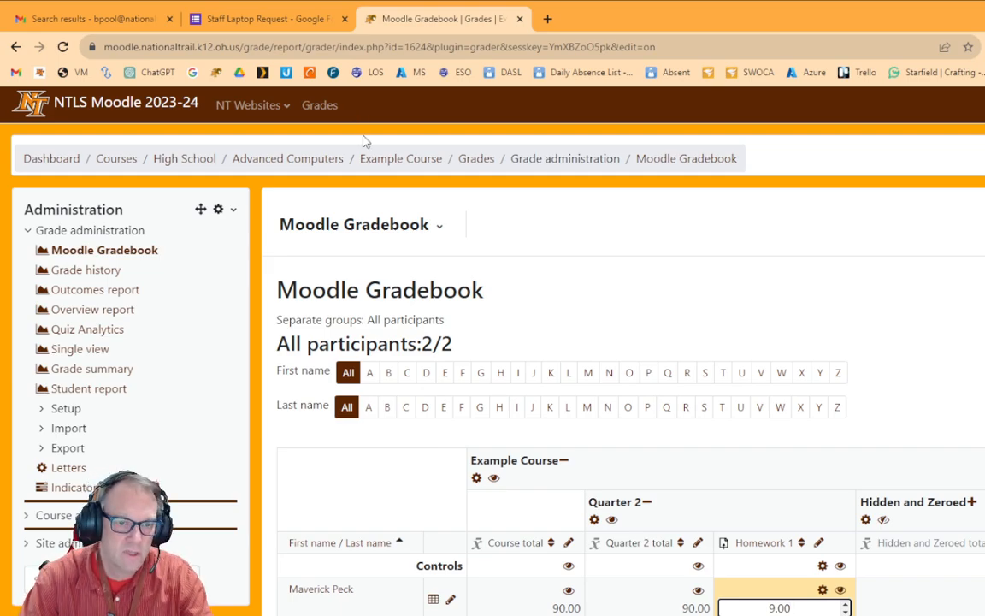
Start a new grade category in Gradebook setup and name it "2-Formative"
{"action": "left_click", "coordinate": [363, 216]}
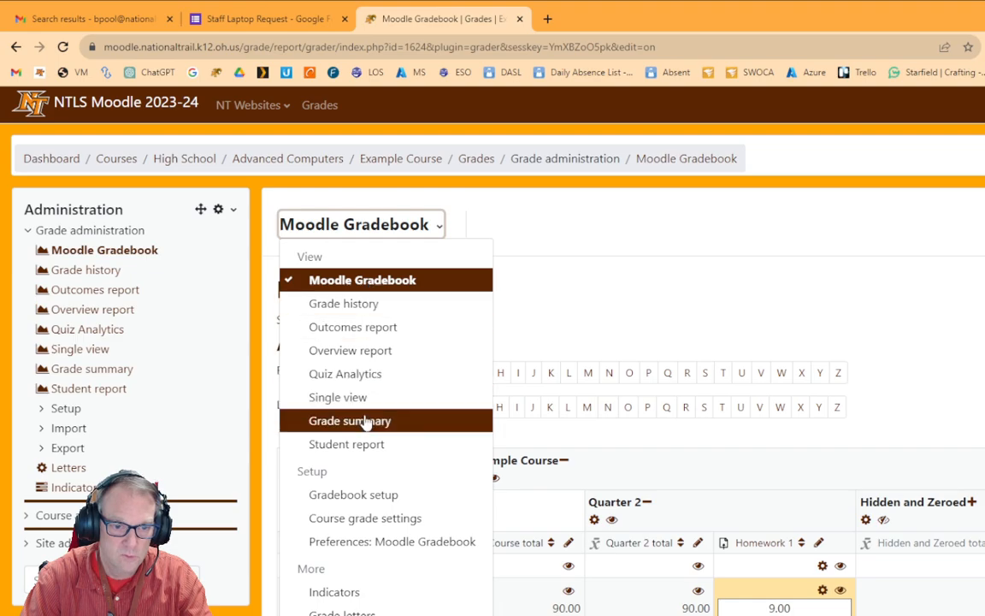
{"action": "left_click", "coordinate": [369, 496]}
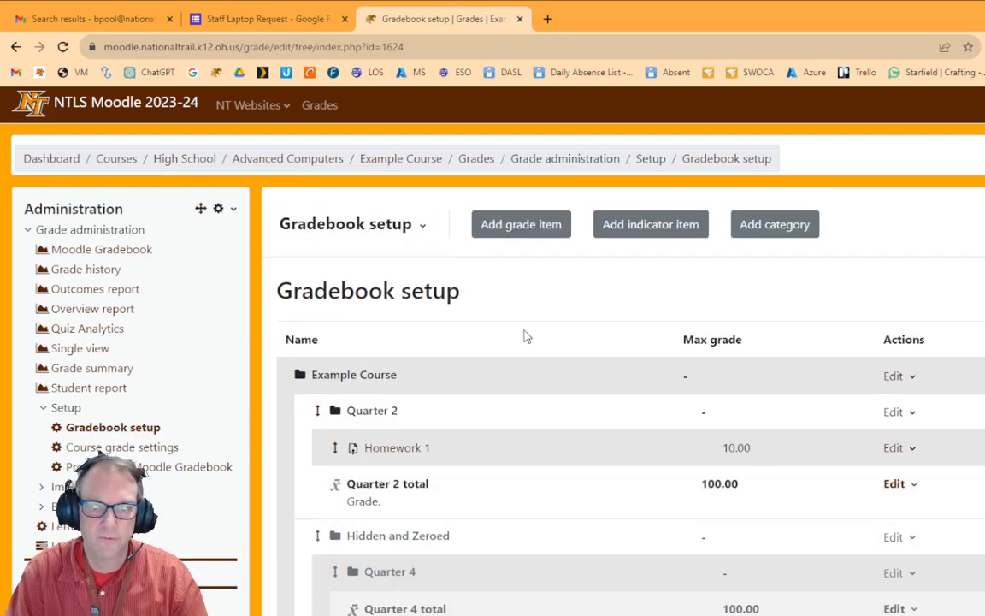
{"action": "left_click", "coordinate": [755, 231]}
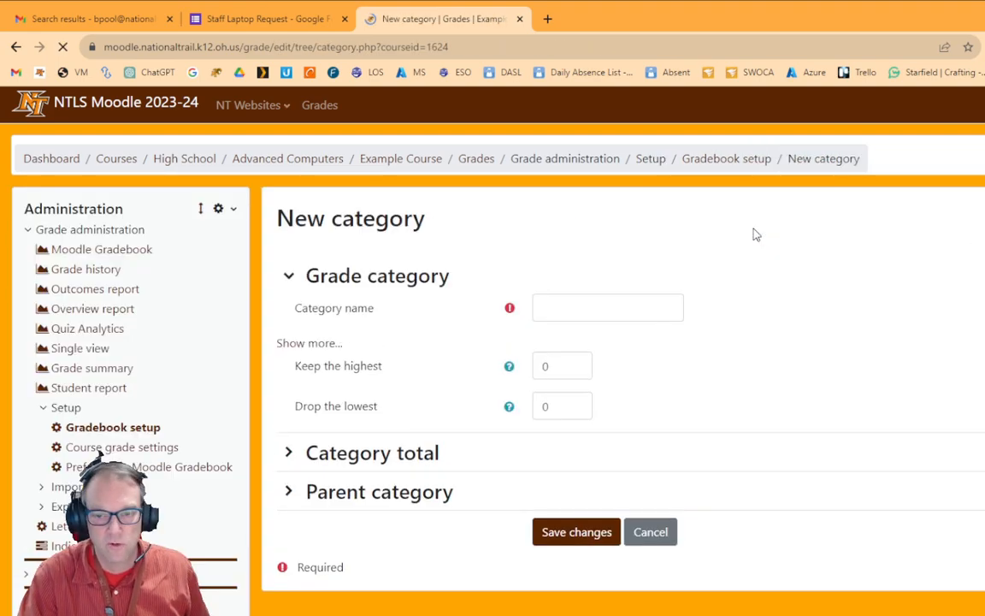
{"action": "left_click", "coordinate": [577, 307]}
{"action": "type", "text": "2-"}
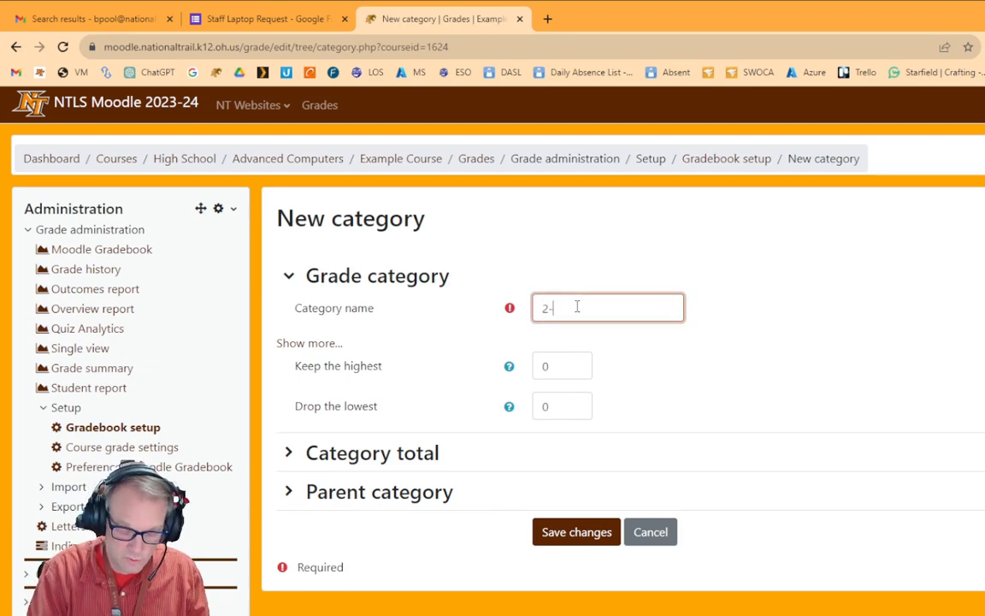
{"action": "type", "text": "Formative"}
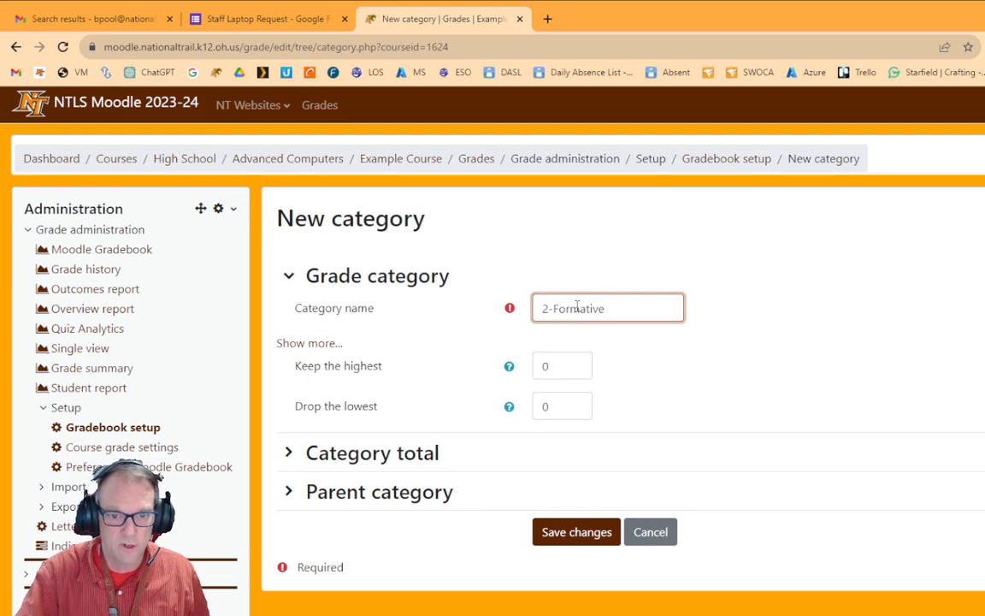
Set the 2-Formative category's maximum grade to 20 and its parent category to Quarter 2, and save it
{"action": "left_click", "coordinate": [379, 459]}
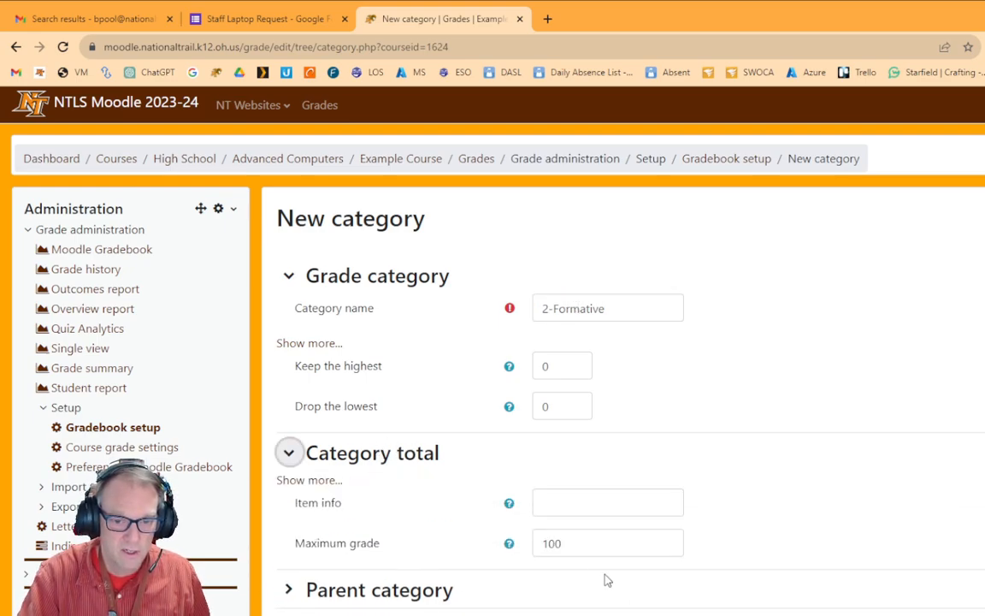
{"action": "left_click_drag", "start_coordinate": [597, 549], "coordinate": [417, 523]}
{"action": "type", "text": "20"}
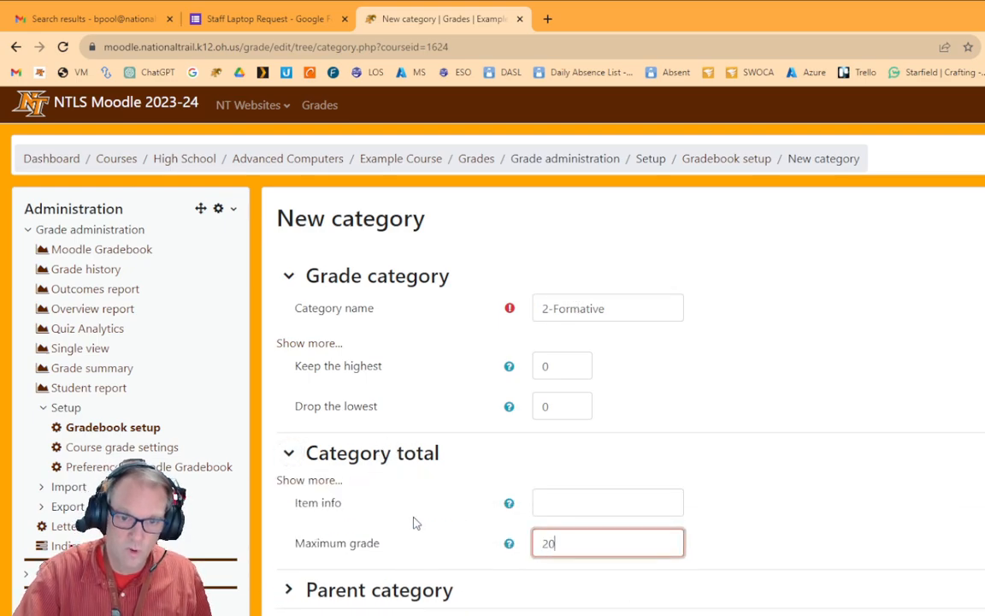
{"action": "left_click", "coordinate": [288, 589]}
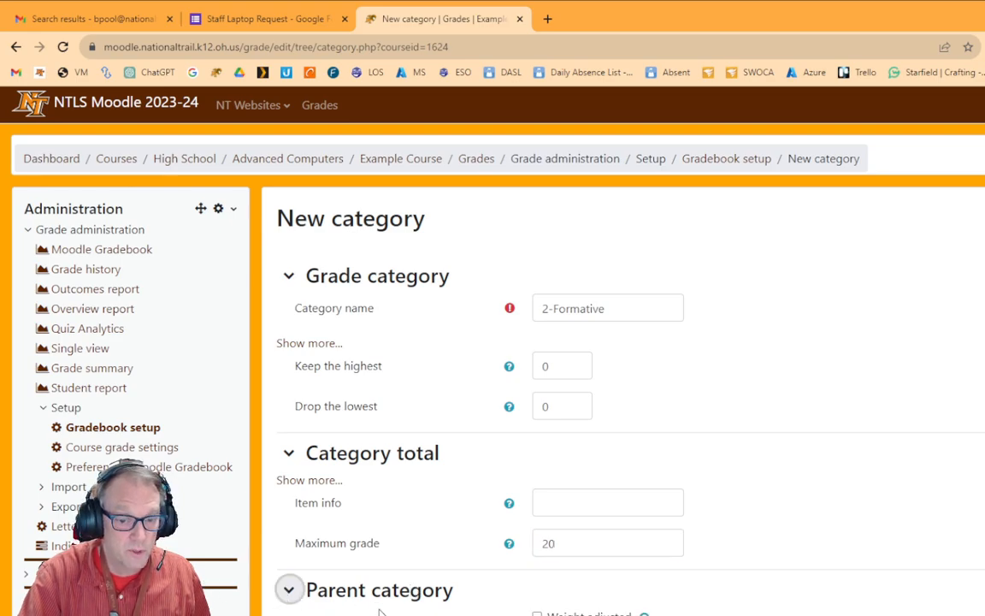
{"action": "scroll", "coordinate": [643, 509], "scroll_direction": "down", "scroll_amount": 3}
{"action": "left_click", "coordinate": [629, 487]}
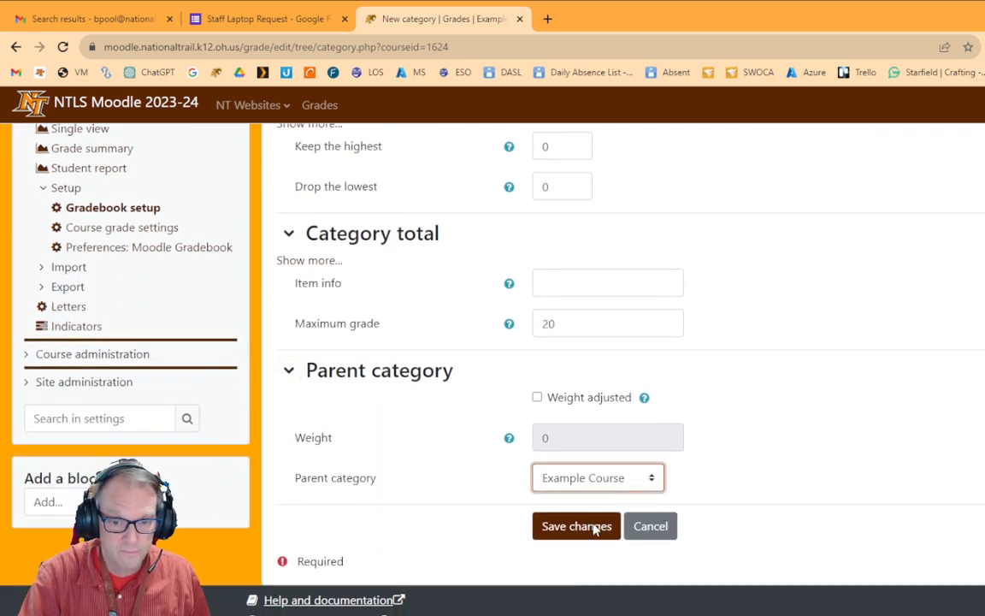
{"action": "left_click", "coordinate": [625, 537]}
{"action": "left_click", "coordinate": [570, 531]}
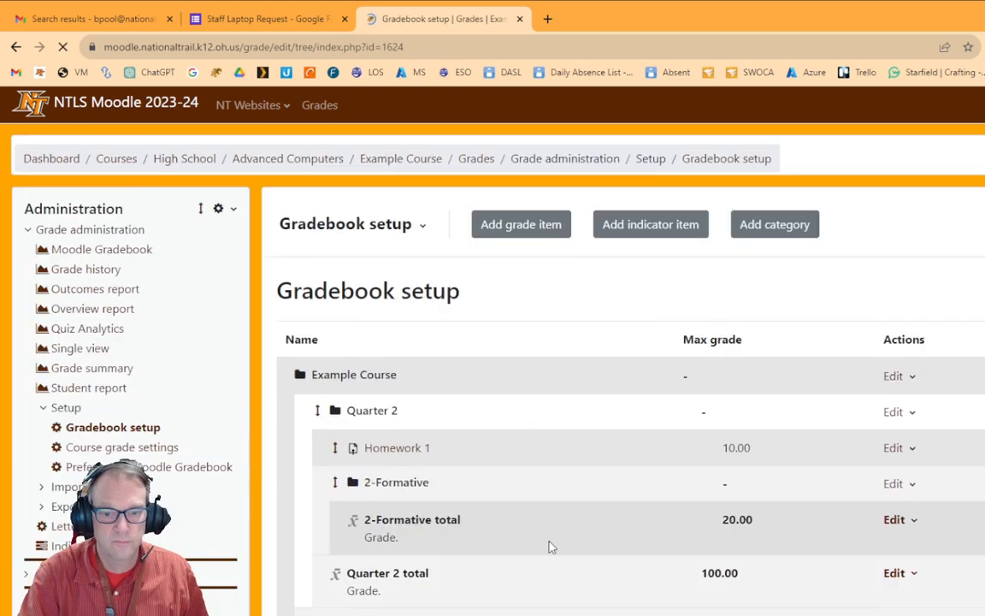
Start another new grade category and name it "2-Summative"
{"action": "left_click", "coordinate": [763, 226]}
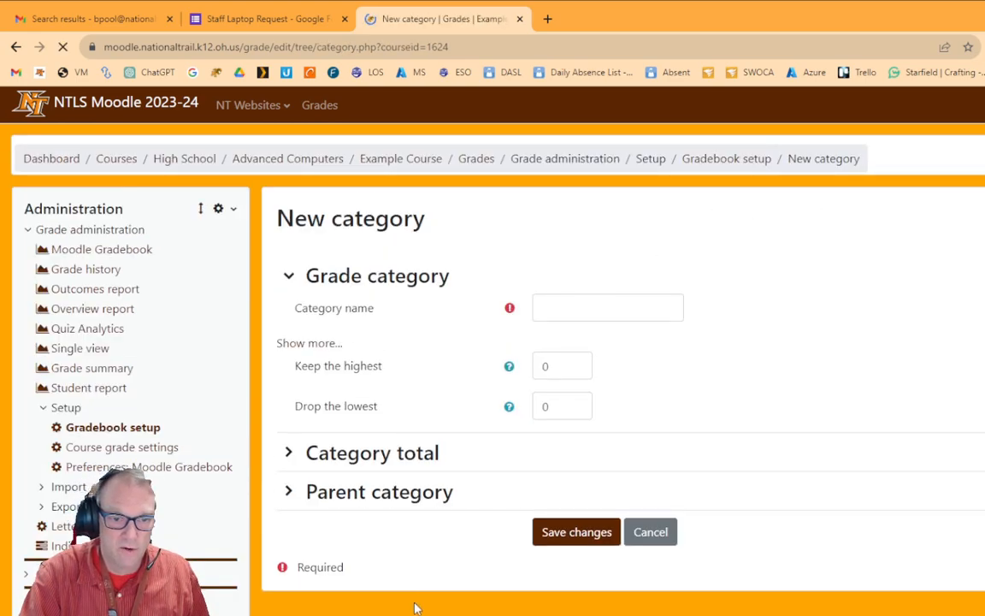
{"action": "left_click", "coordinate": [554, 312]}
{"action": "type", "text": "2"}
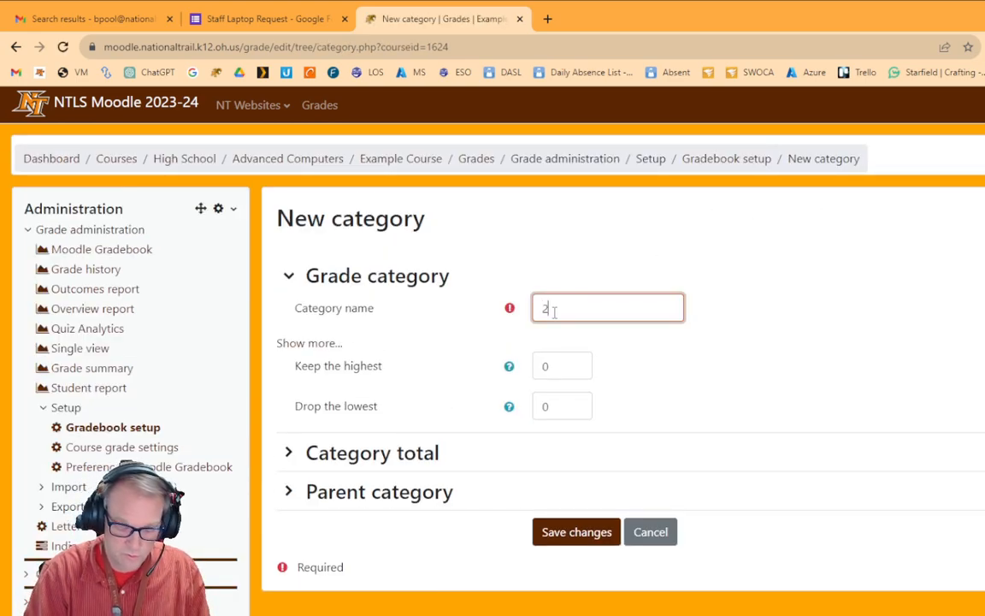
{"action": "type", "text": "-Summativbe"}
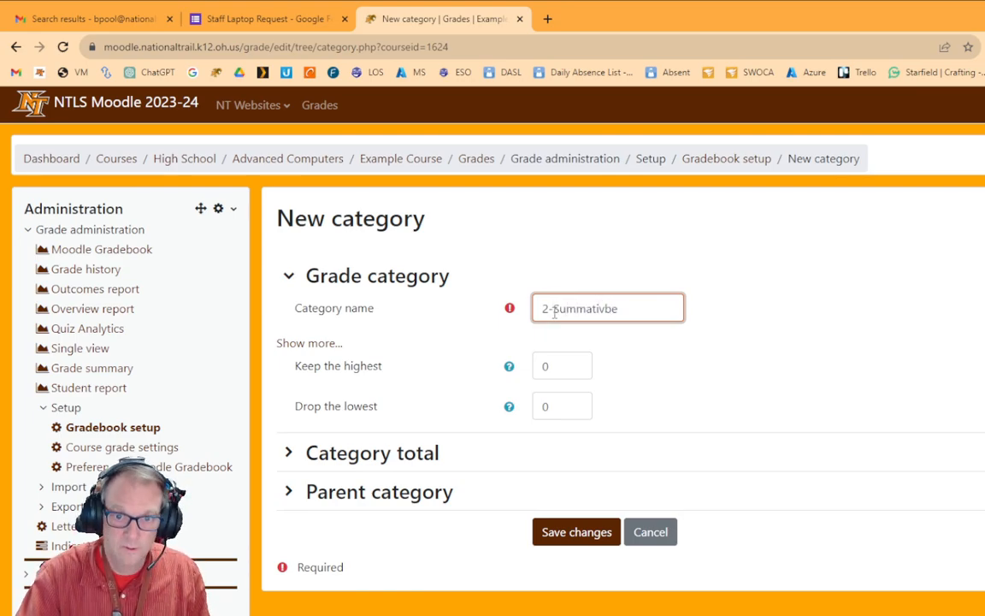
{"action": "key", "text": "BackSpace"}
{"action": "key", "text": "BackSpace"}
{"action": "type", "text": "e"}
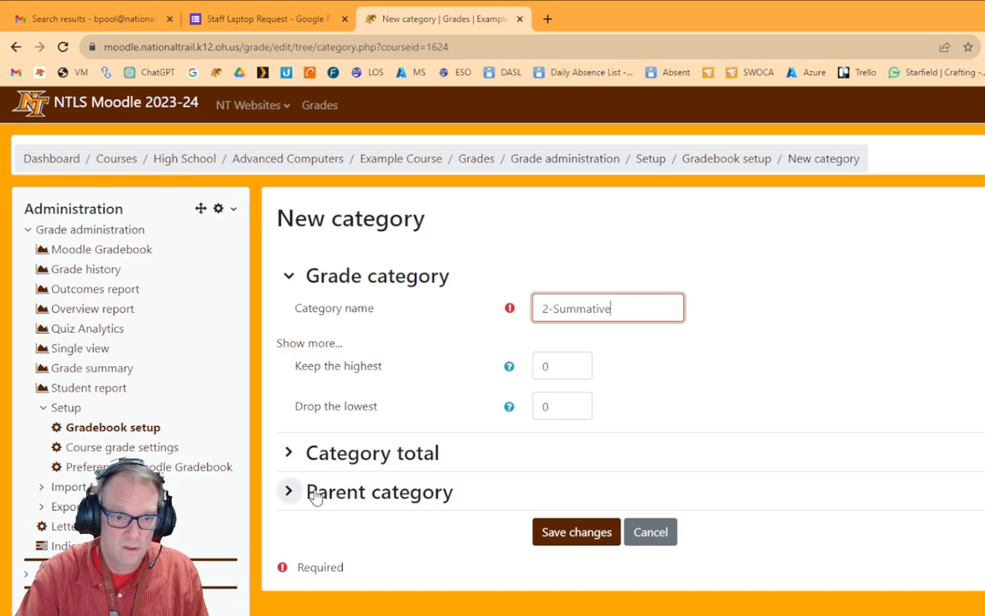
Set the 2-Summative category's maximum grade to 80 and its parent category to Quarter 2, and save it
{"action": "left_click", "coordinate": [362, 461]}
{"action": "left_click_drag", "start_coordinate": [587, 540], "coordinate": [491, 549]}
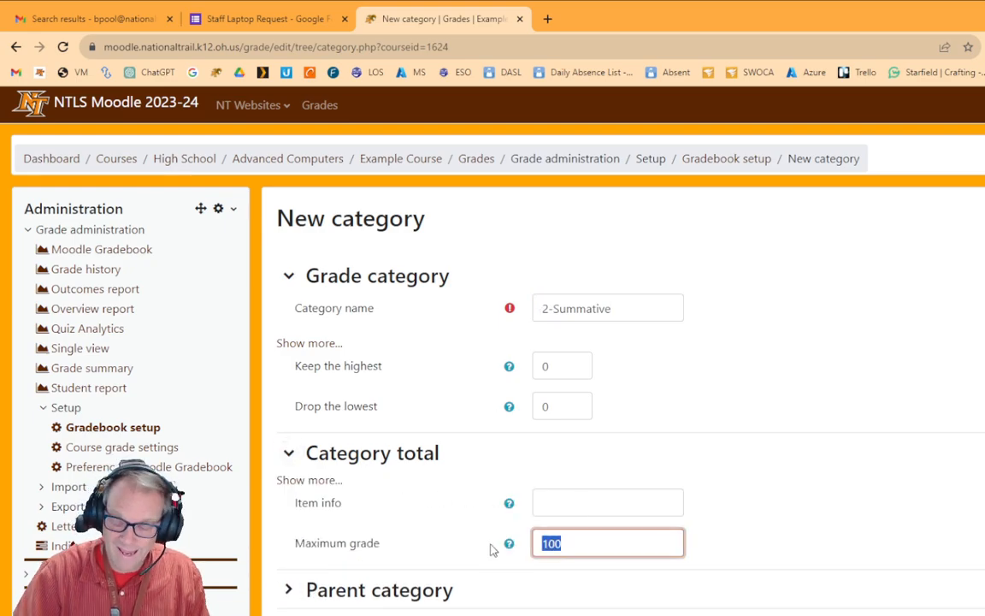
{"action": "type", "text": "80"}
{"action": "left_click", "coordinate": [417, 591]}
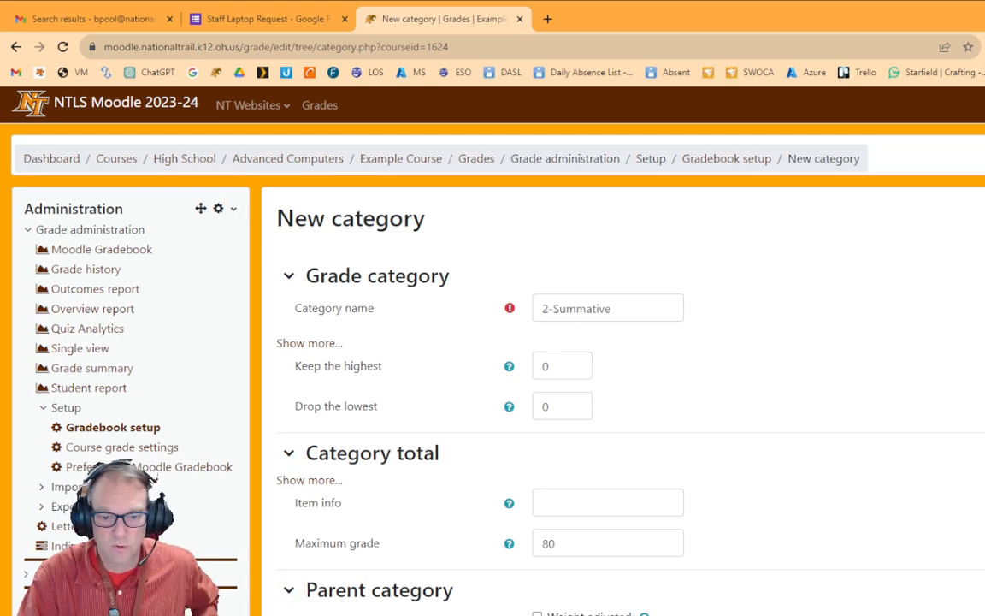
{"action": "scroll", "coordinate": [576, 427], "scroll_direction": "down", "scroll_amount": 3}
{"action": "left_click", "coordinate": [577, 526]}
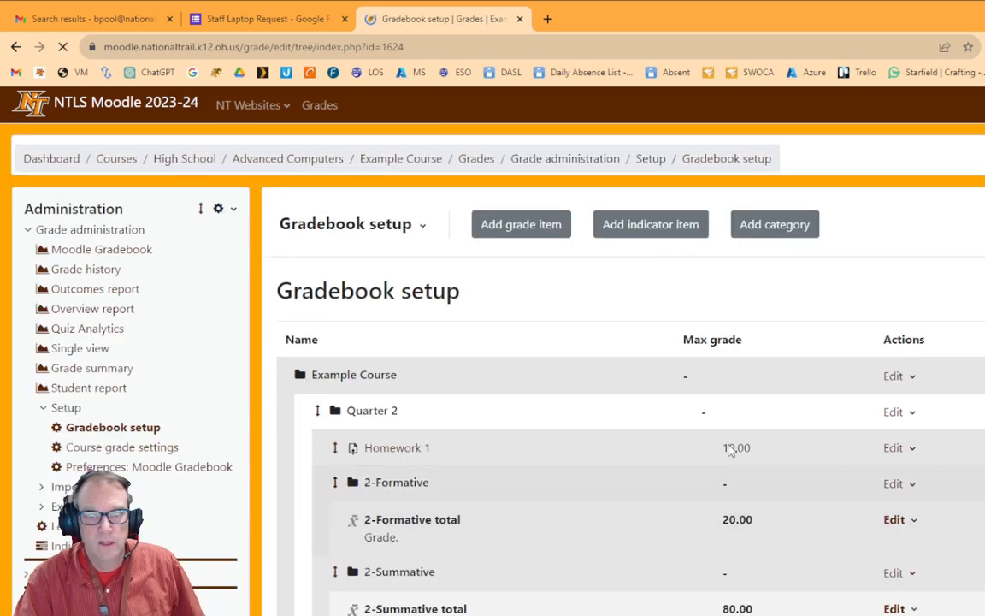
Move the Homework 1 grade item into the 2-Formative category of Quarter 2
{"action": "scroll", "coordinate": [321, 323], "scroll_direction": "down", "scroll_amount": 3}
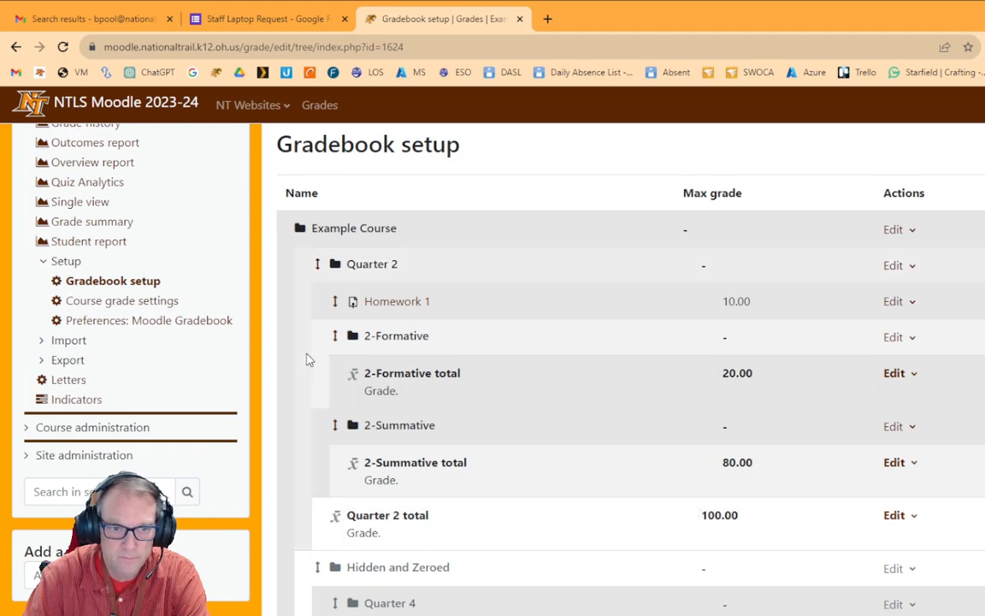
{"action": "left_click", "coordinate": [332, 302]}
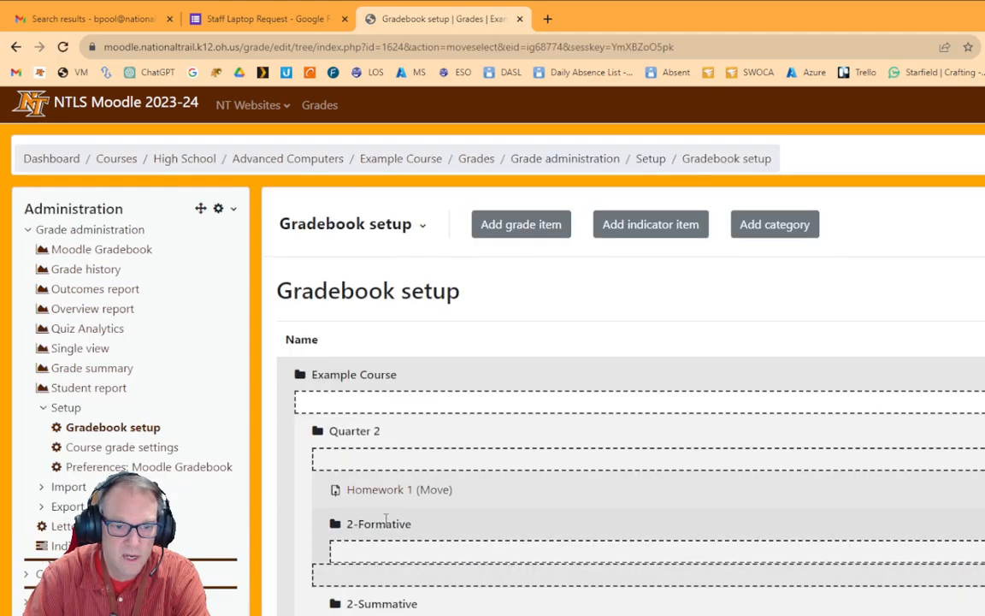
{"action": "left_click", "coordinate": [409, 561]}
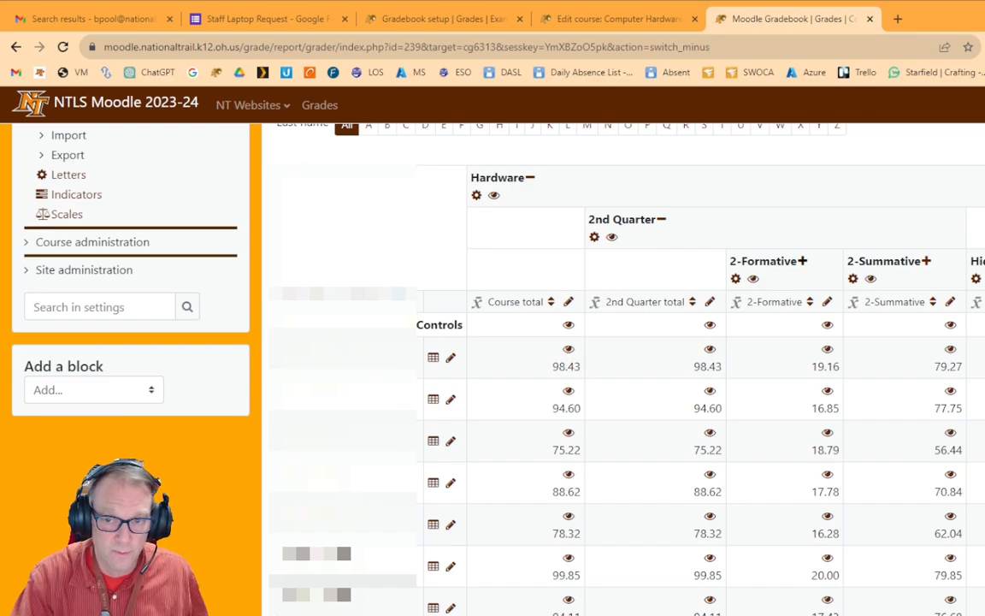
Expand the 2-Formative category in the Computer Hardware gradebook to examine its graded items, and collapse it to its total
{"action": "left_click", "coordinate": [802, 262]}
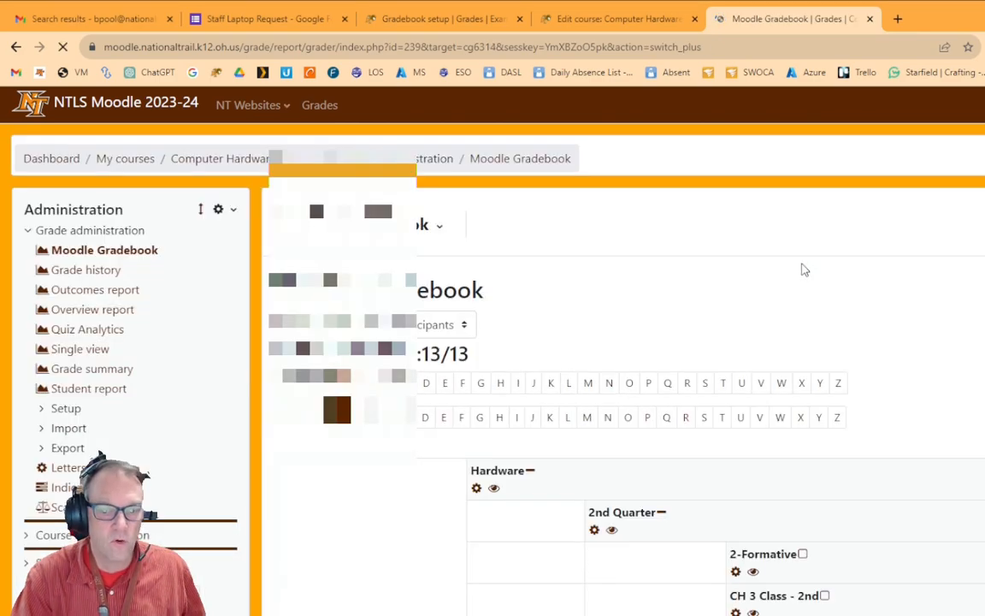
{"action": "scroll", "coordinate": [797, 560], "scroll_direction": "down", "scroll_amount": 5}
{"action": "scroll", "coordinate": [624, 368], "scroll_direction": "up", "scroll_amount": 5}
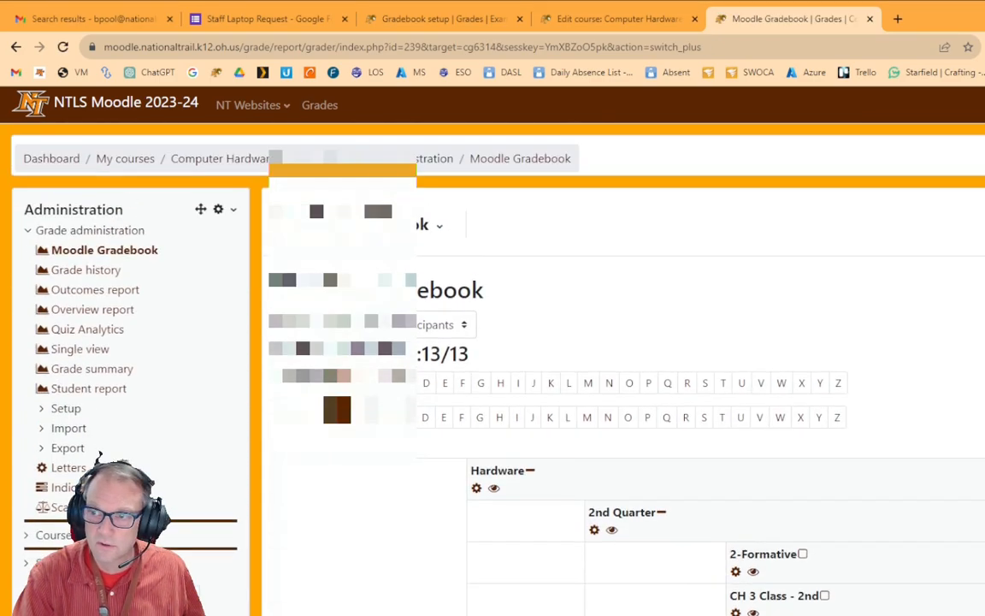
{"action": "scroll", "coordinate": [903, 526], "scroll_direction": "down", "scroll_amount": 5}
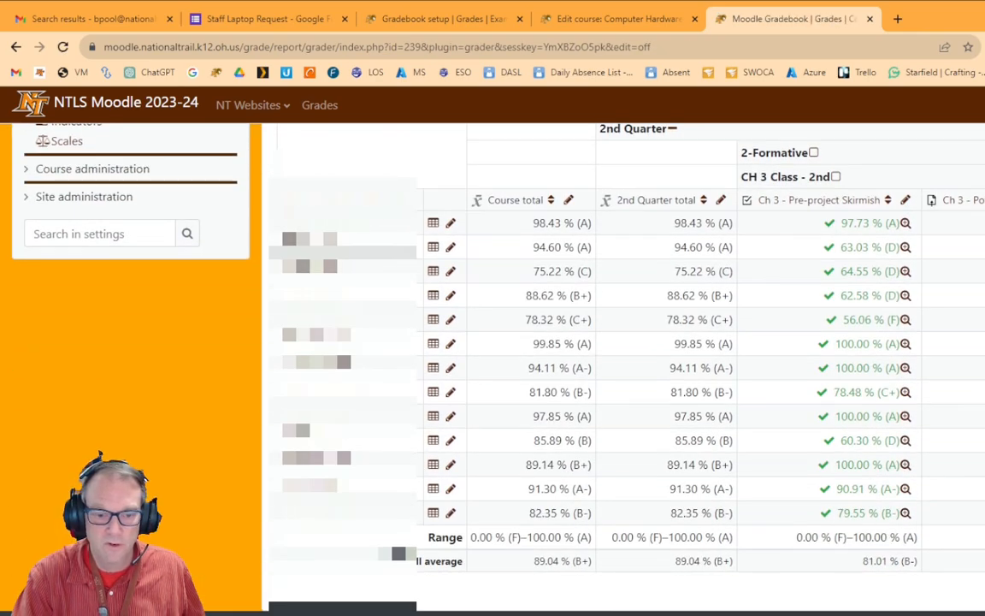
{"action": "scroll", "coordinate": [684, 368], "scroll_direction": "right", "scroll_amount": 15}
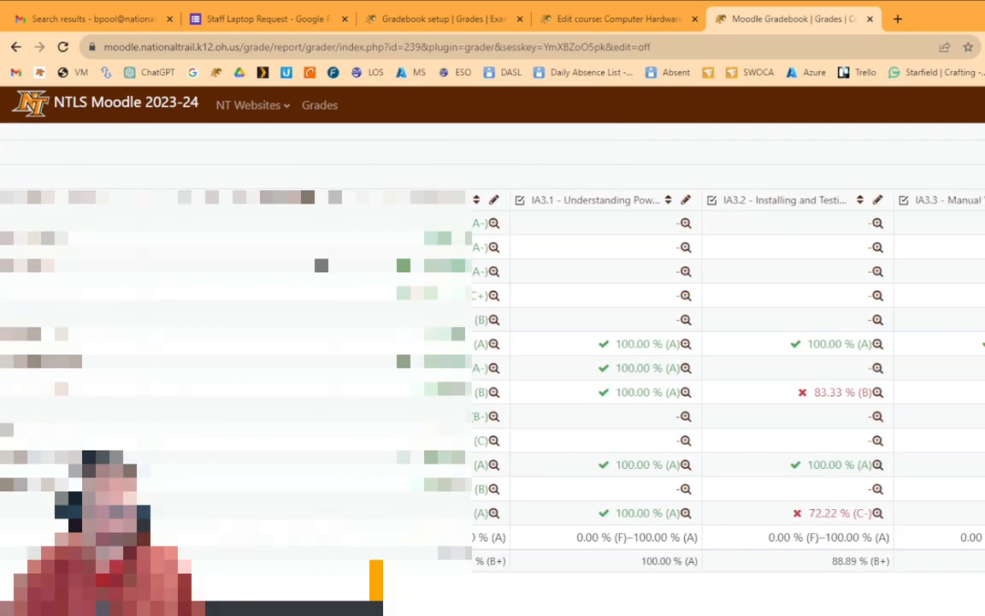
{"action": "scroll", "coordinate": [727, 368], "scroll_direction": "right", "scroll_amount": 15}
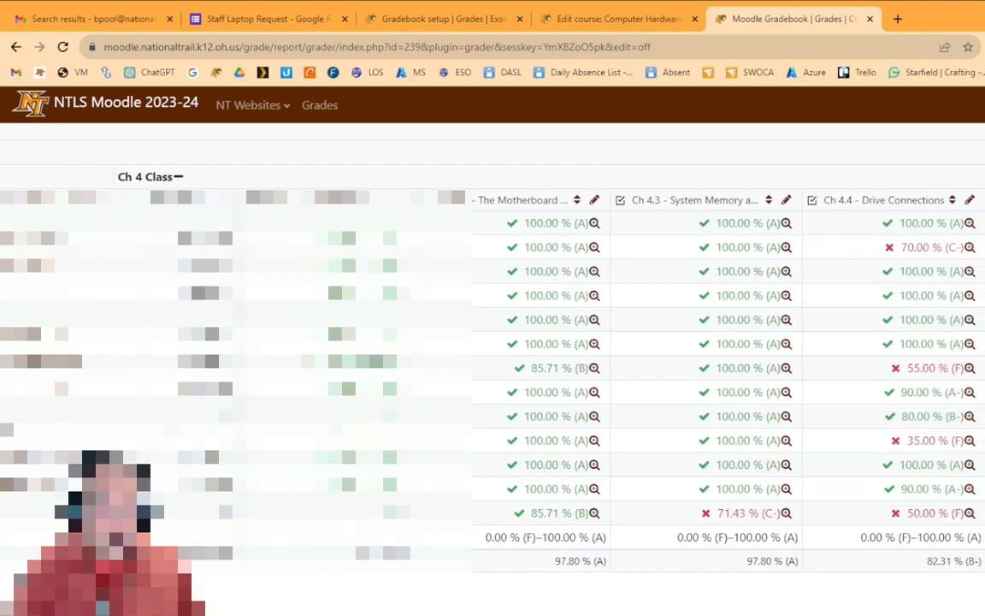
{"action": "scroll", "coordinate": [727, 368], "scroll_direction": "right", "scroll_amount": 10}
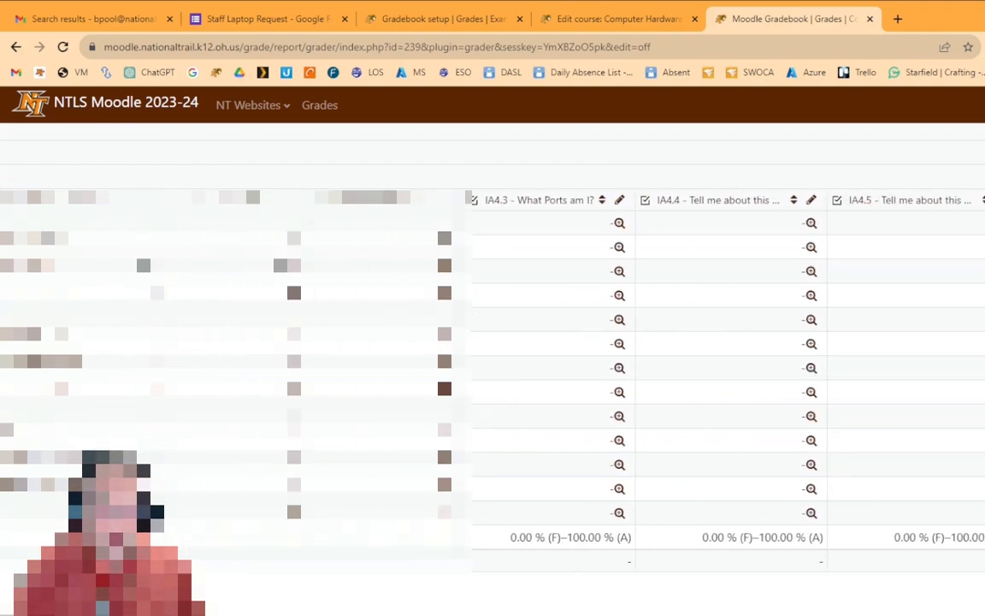
{"action": "scroll", "coordinate": [727, 368], "scroll_direction": "left", "scroll_amount": 20}
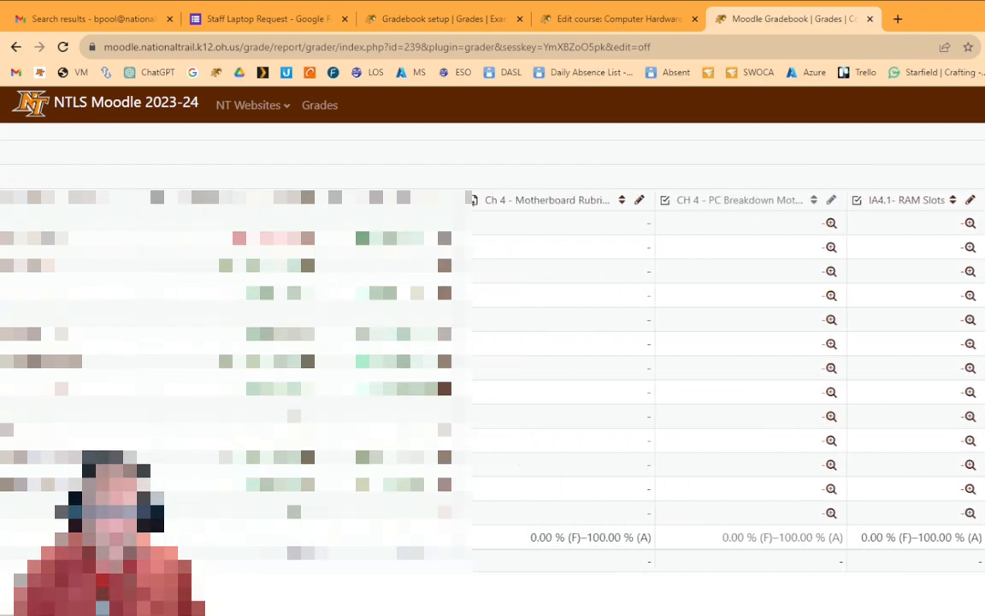
{"action": "scroll", "coordinate": [693, 154], "scroll_direction": "left", "scroll_amount": 20}
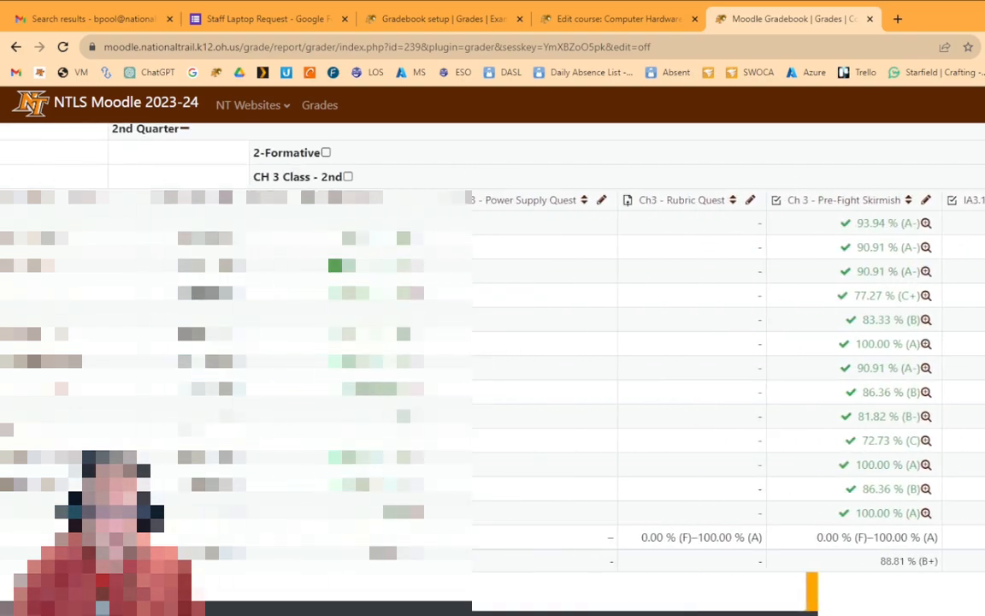
{"action": "left_click", "coordinate": [693, 154]}
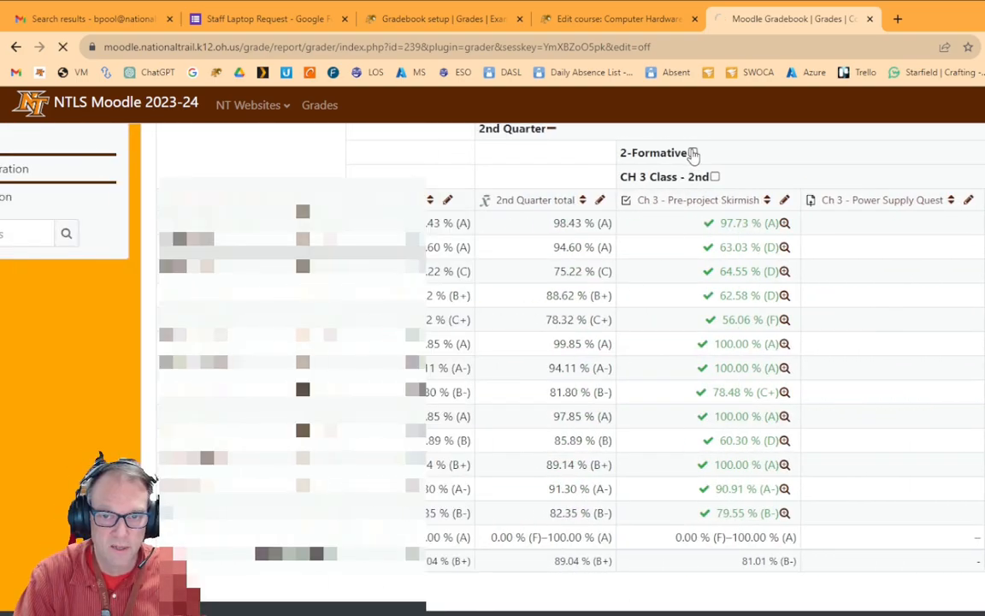
{"action": "left_click", "coordinate": [815, 524]}
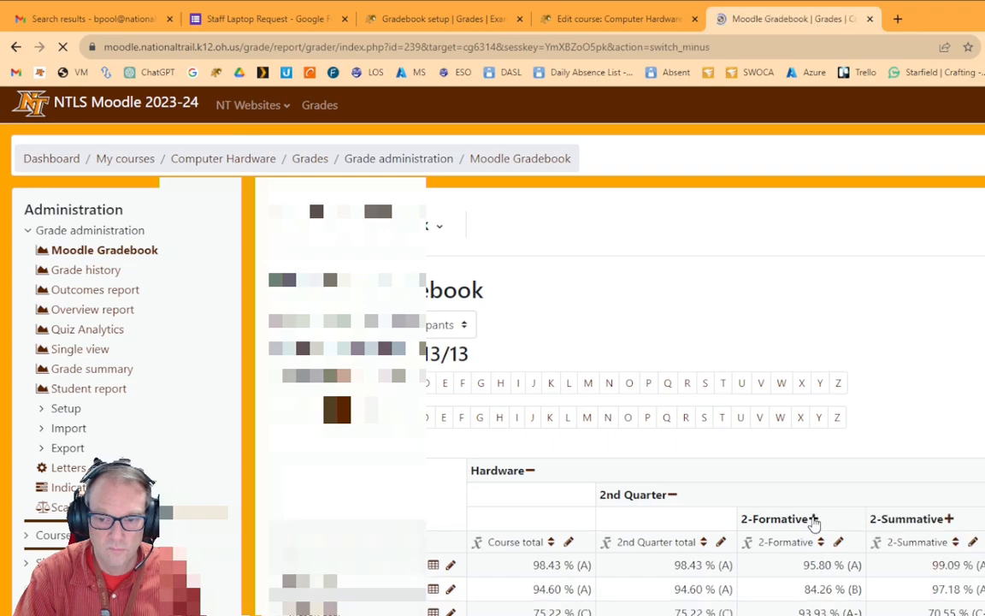
Expand the 2-Summative category in the Computer Hardware gradebook to examine its graded items, and collapse it to its total
{"action": "left_click", "coordinate": [949, 520]}
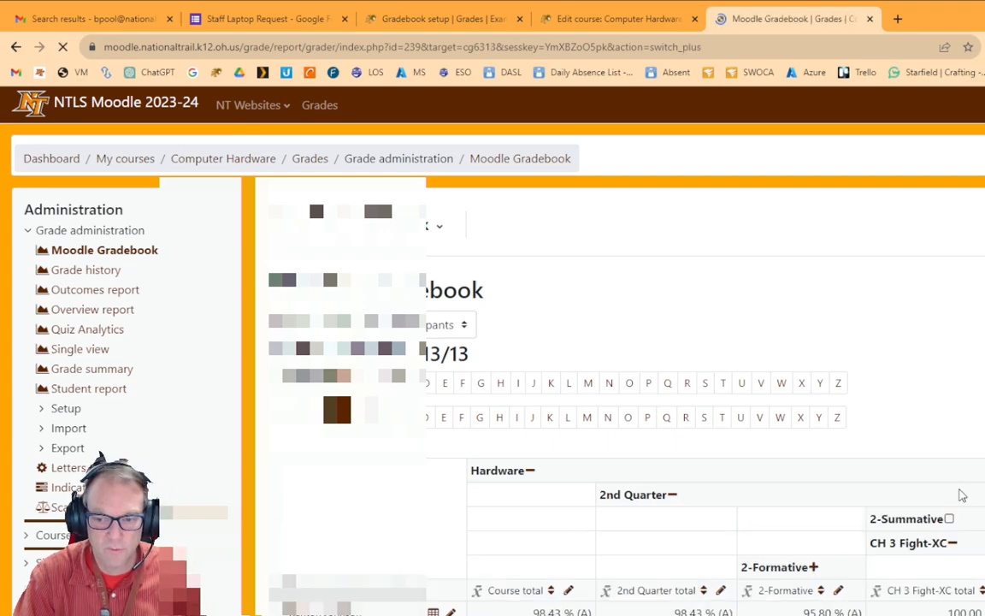
{"action": "scroll", "coordinate": [920, 513], "scroll_direction": "down", "scroll_amount": 5}
{"action": "scroll", "coordinate": [621, 385], "scroll_direction": "down", "scroll_amount": 1}
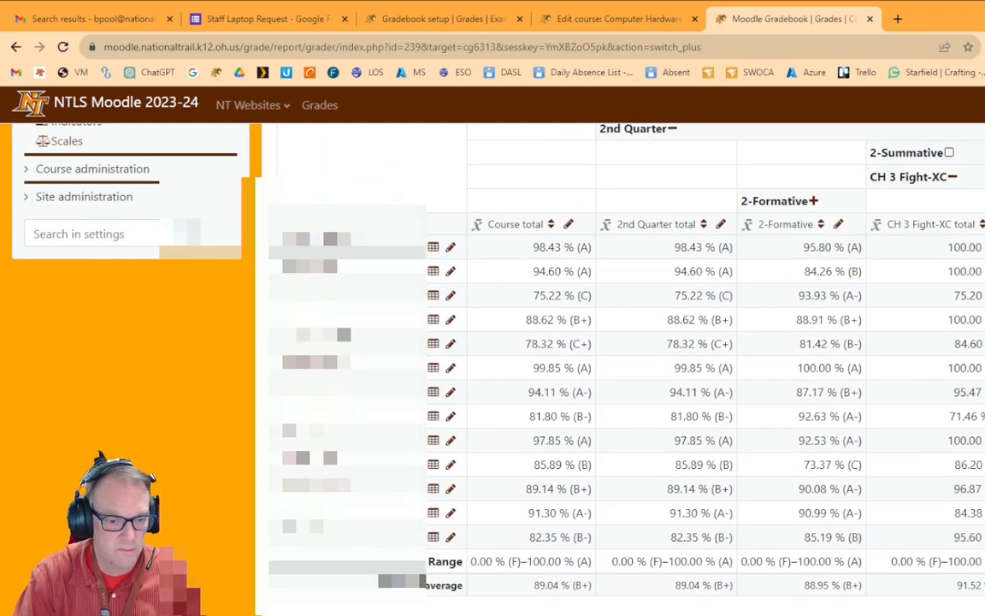
{"action": "scroll", "coordinate": [599, 385], "scroll_direction": "right", "scroll_amount": 10}
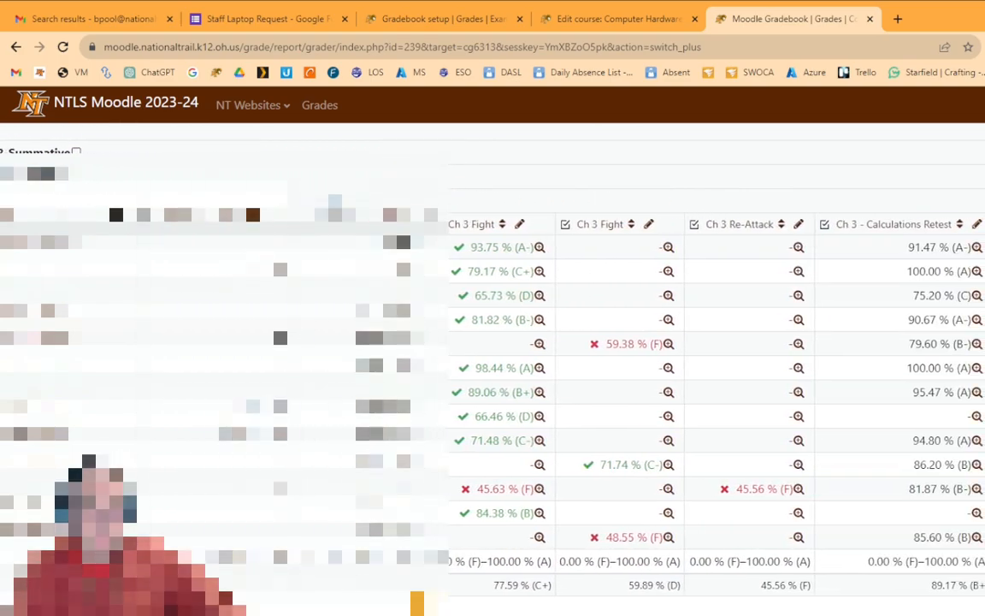
{"action": "scroll", "coordinate": [717, 385], "scroll_direction": "right", "scroll_amount": 10}
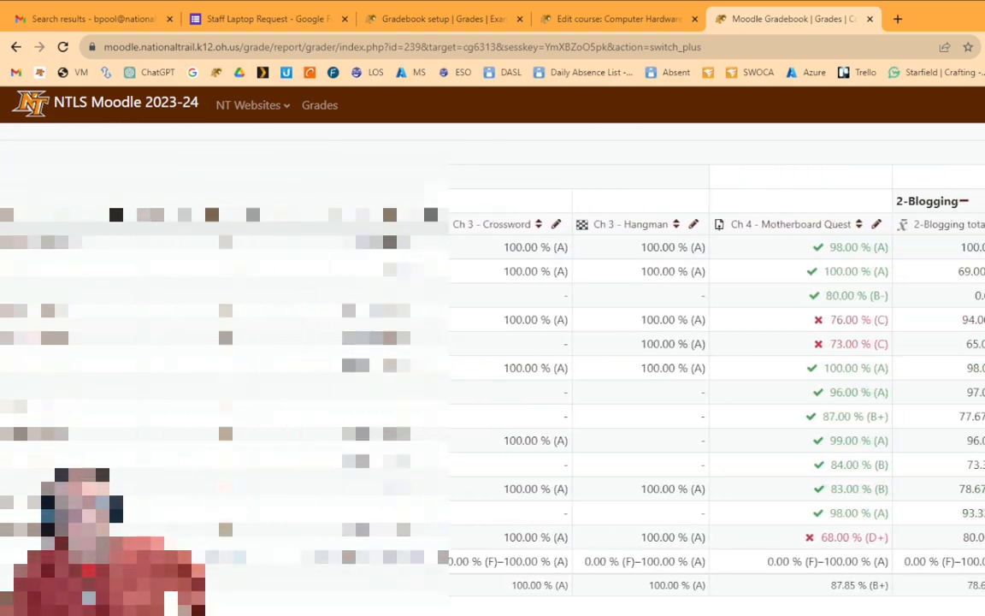
{"action": "scroll", "coordinate": [629, 550], "scroll_direction": "left", "scroll_amount": 15}
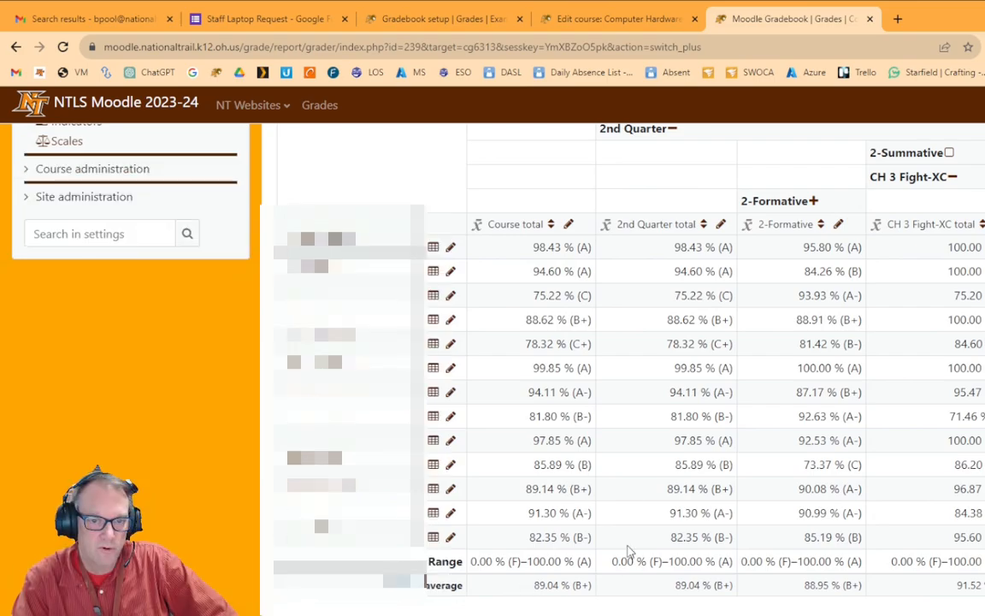
{"action": "left_click", "coordinate": [950, 154]}
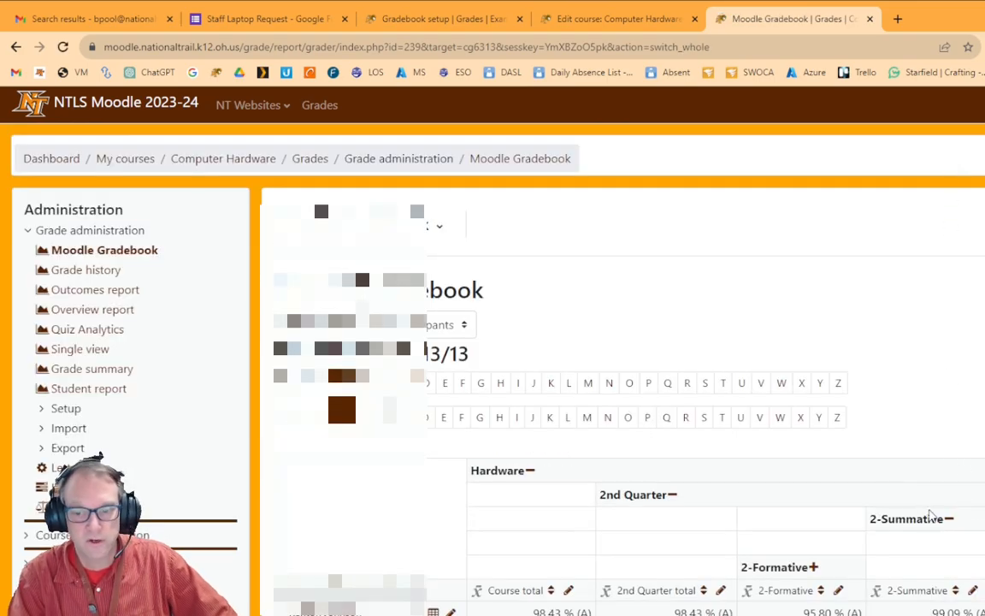
{"action": "left_click", "coordinate": [948, 520]}
{"action": "scroll", "coordinate": [836, 513], "scroll_direction": "down", "scroll_amount": 2}
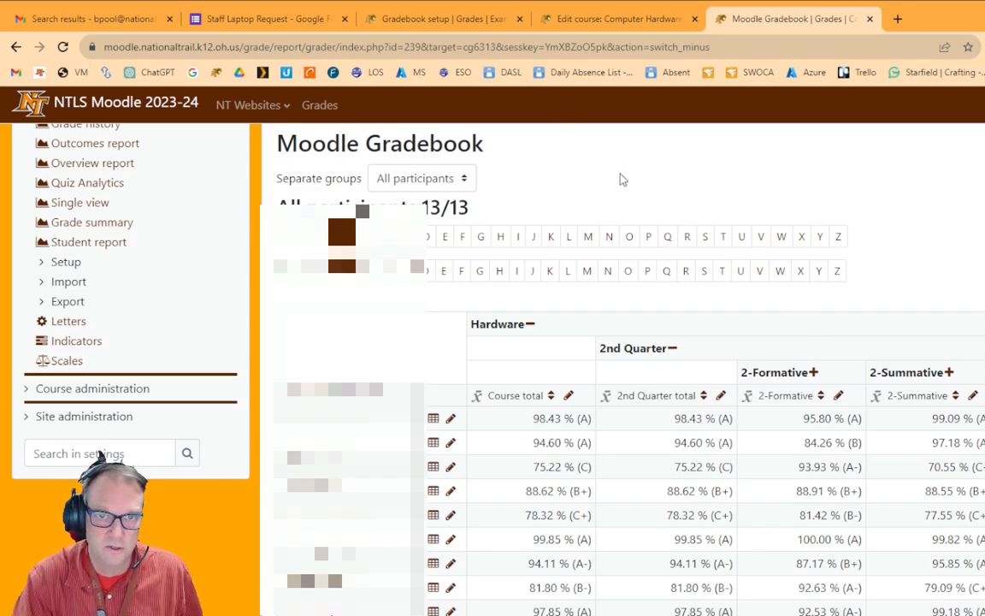
Return to the Example Course's Gradebook setup and review how the Quarter 2 categories and Homework 1 are arranged
{"action": "left_click", "coordinate": [612, 19]}
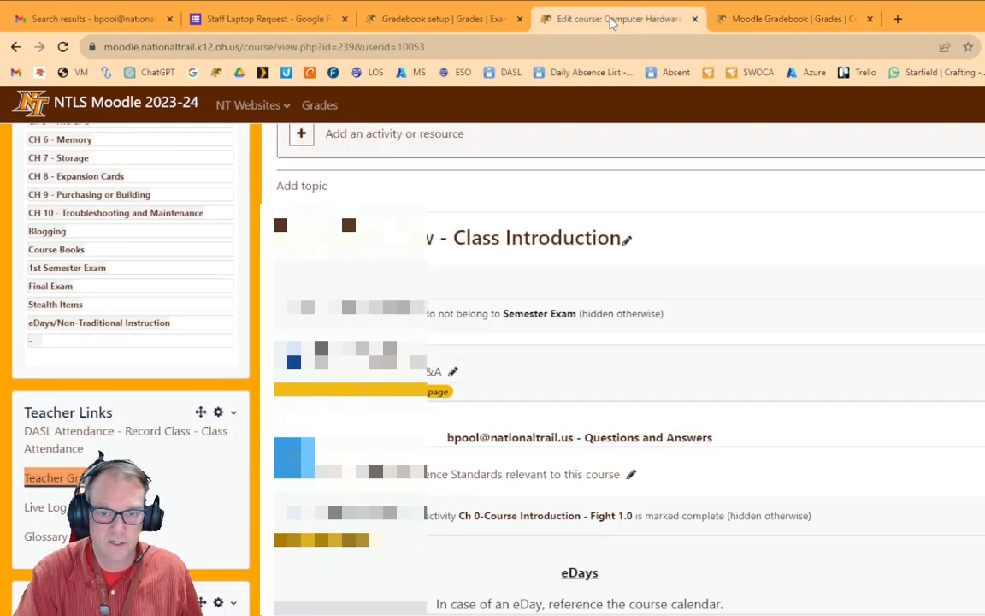
{"action": "left_click", "coordinate": [435, 19]}
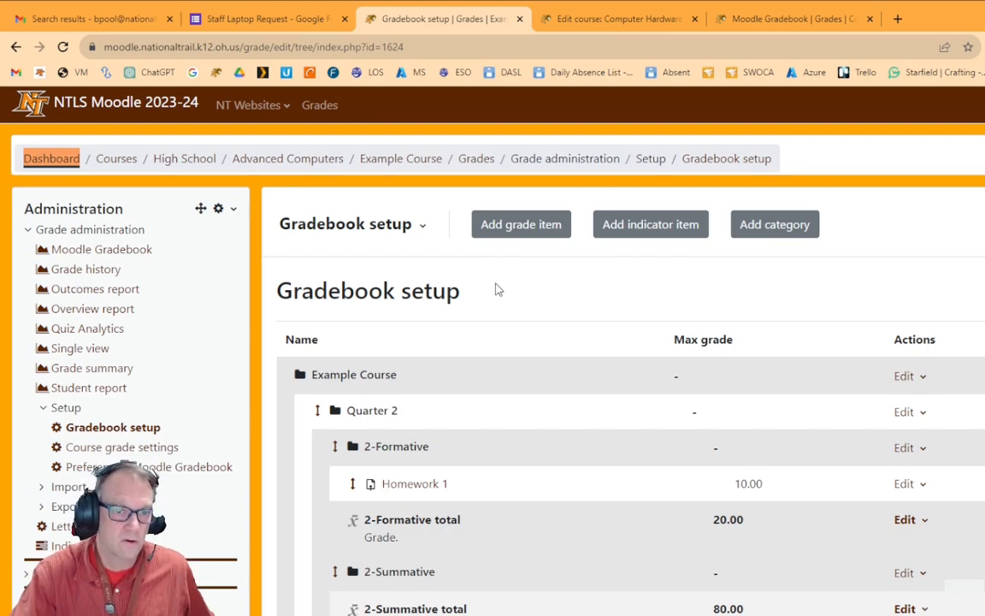
{"action": "scroll", "coordinate": [393, 393], "scroll_direction": "down", "scroll_amount": 3}
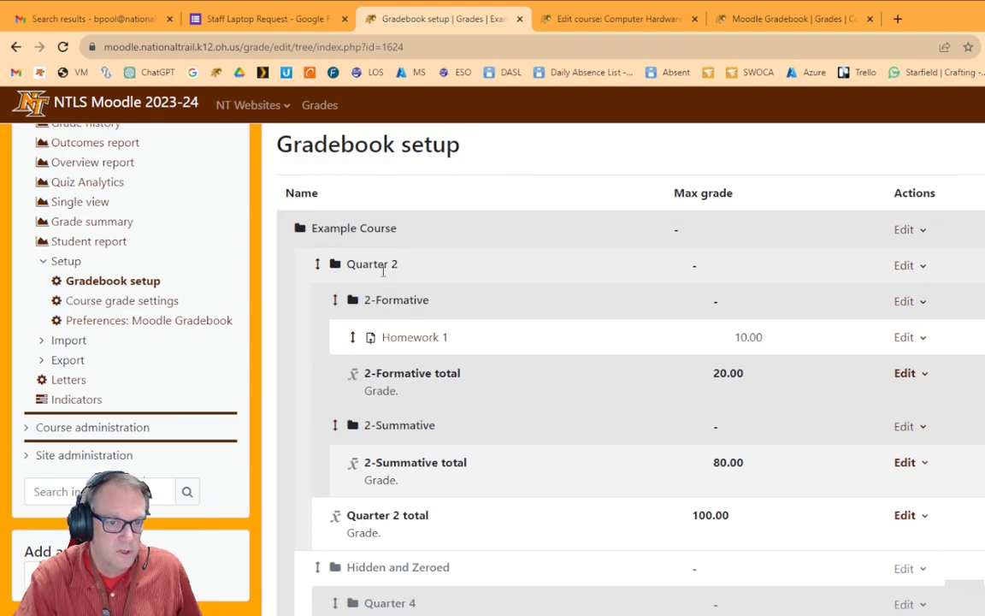
{"action": "scroll", "coordinate": [425, 599], "scroll_direction": "up", "scroll_amount": 3}
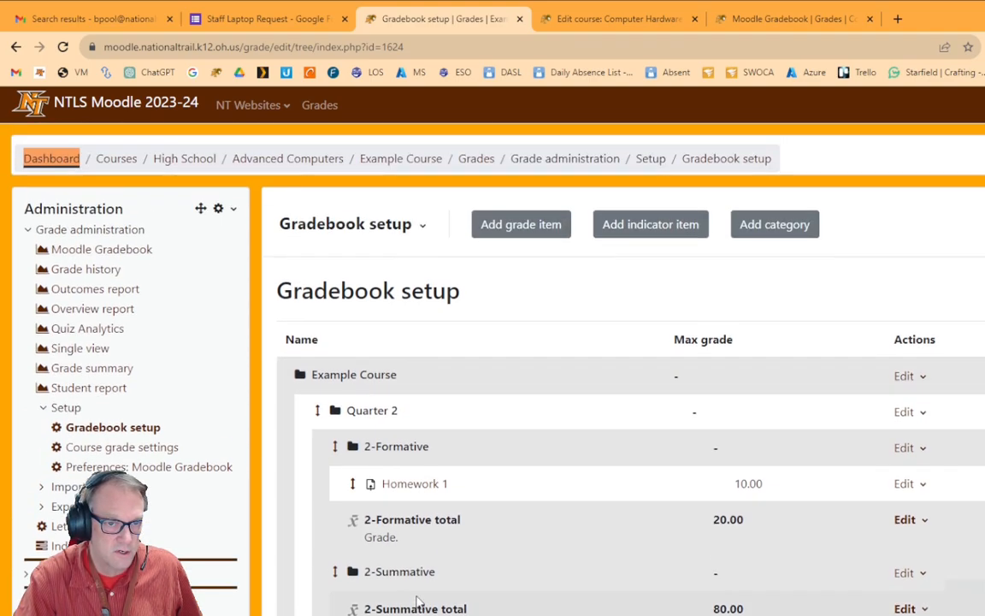
Open the Example Course page and view Topic 1 with its Homework 1 assignment
{"action": "left_click", "coordinate": [391, 160]}
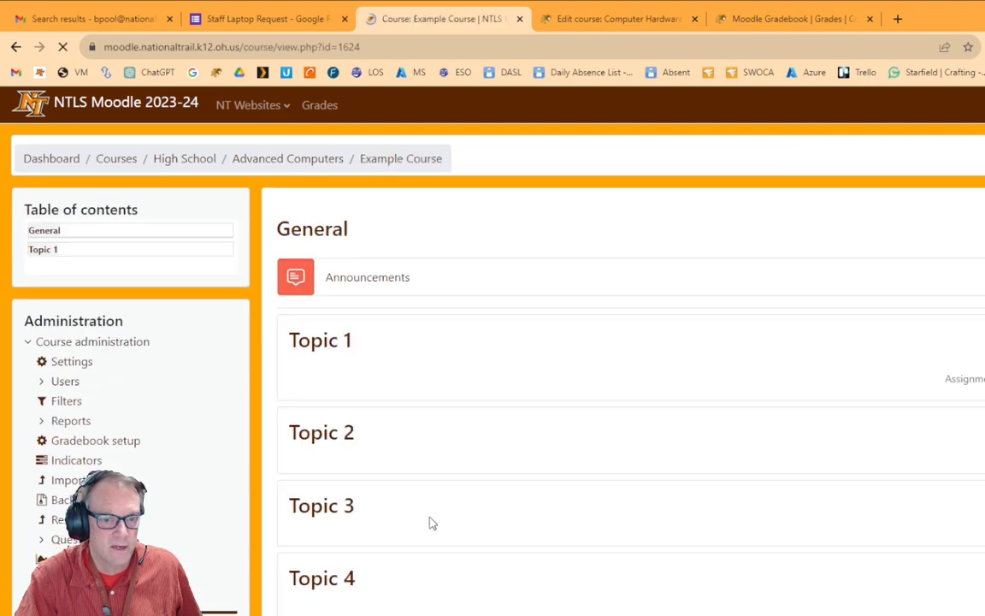
{"action": "left_click", "coordinate": [321, 340]}
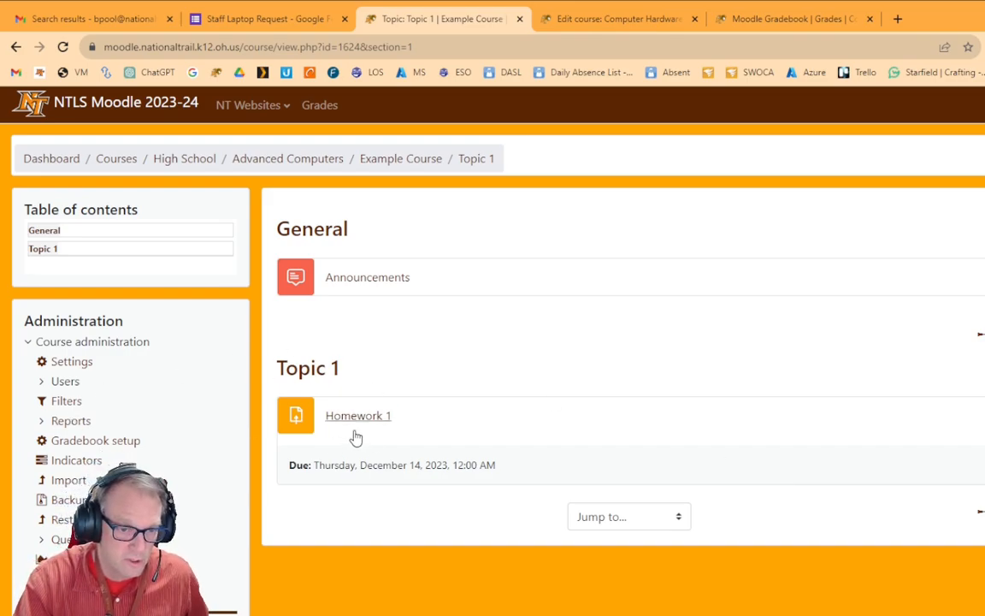
{"action": "left_click", "coordinate": [323, 368]}
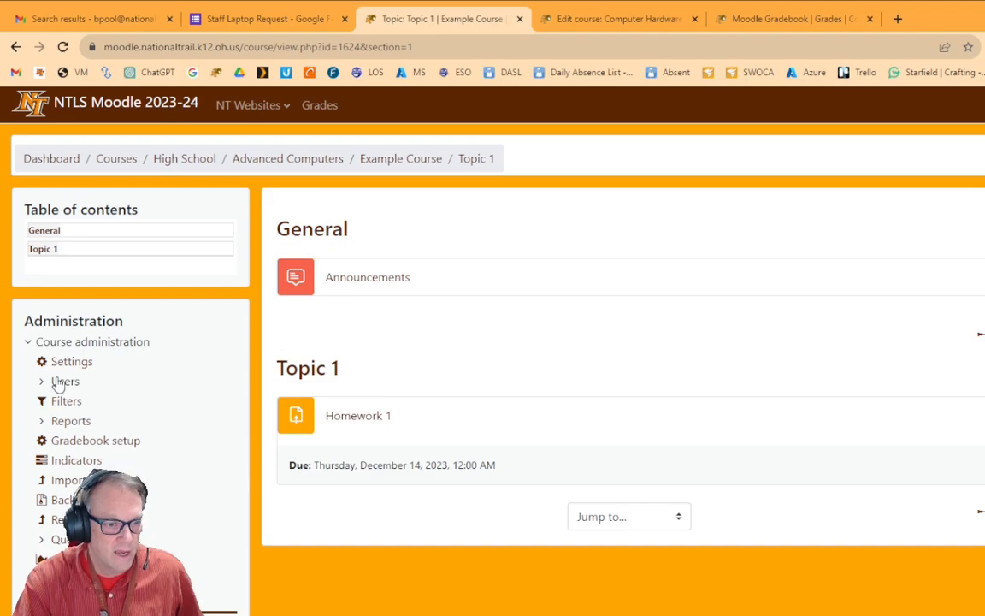
Go back to the Example Course's Gradebook setup and switch to the Moodle Gradebook report to view the grades
{"action": "left_click", "coordinate": [121, 451]}
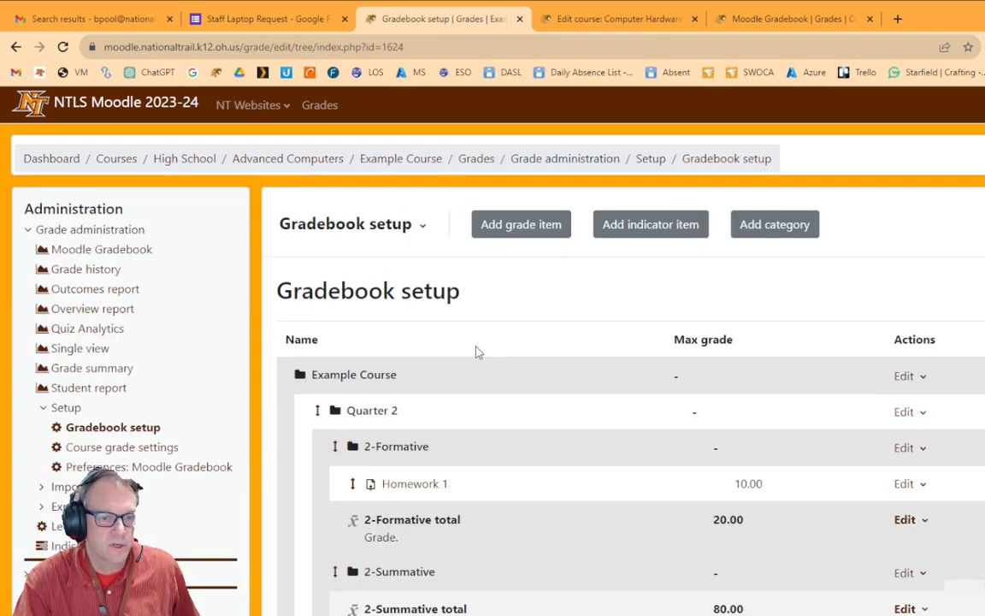
{"action": "left_click", "coordinate": [368, 222]}
{"action": "left_click", "coordinate": [355, 282]}
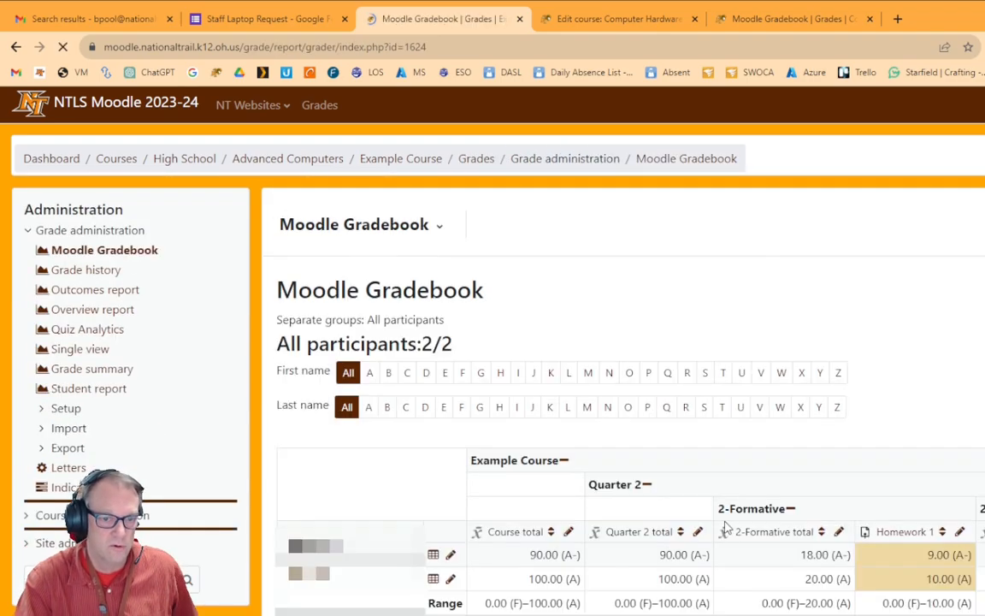